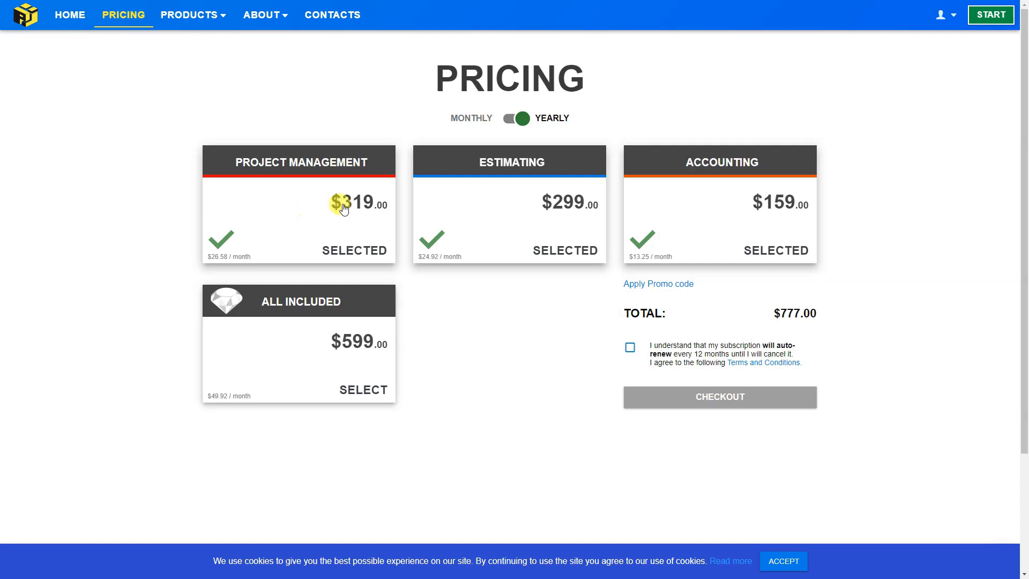
Start the application and add a subcontractor titled "Brickworks" to the company's subcontractors
{"action": "left_click", "coordinate": [991, 17]}
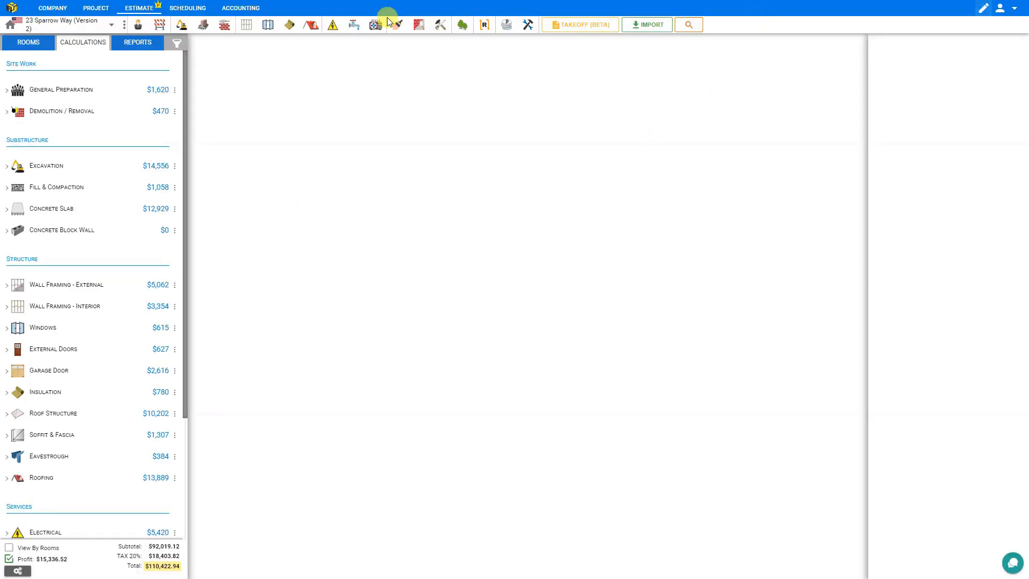
{"action": "left_click", "coordinate": [50, 9]}
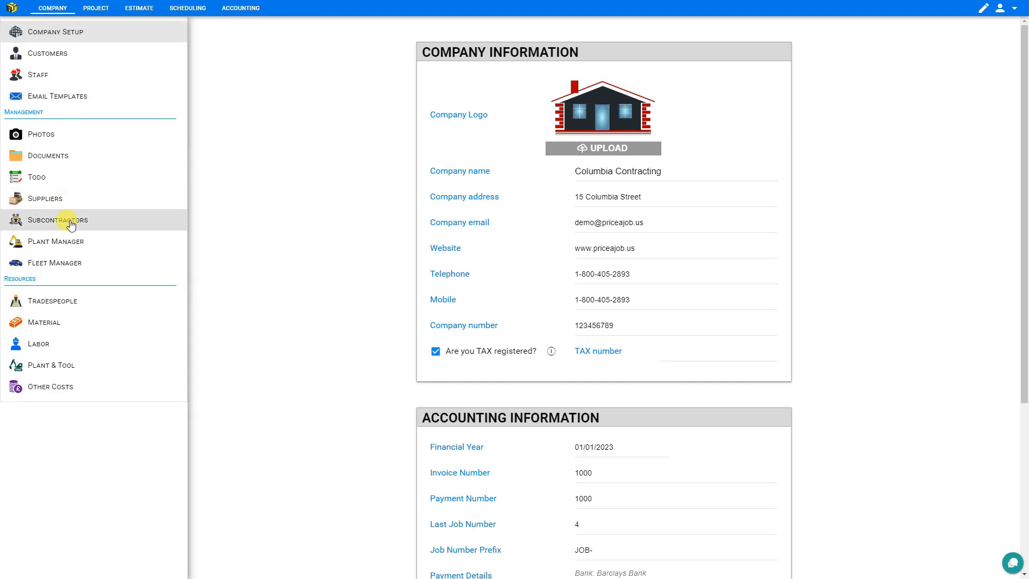
{"action": "left_click", "coordinate": [71, 222]}
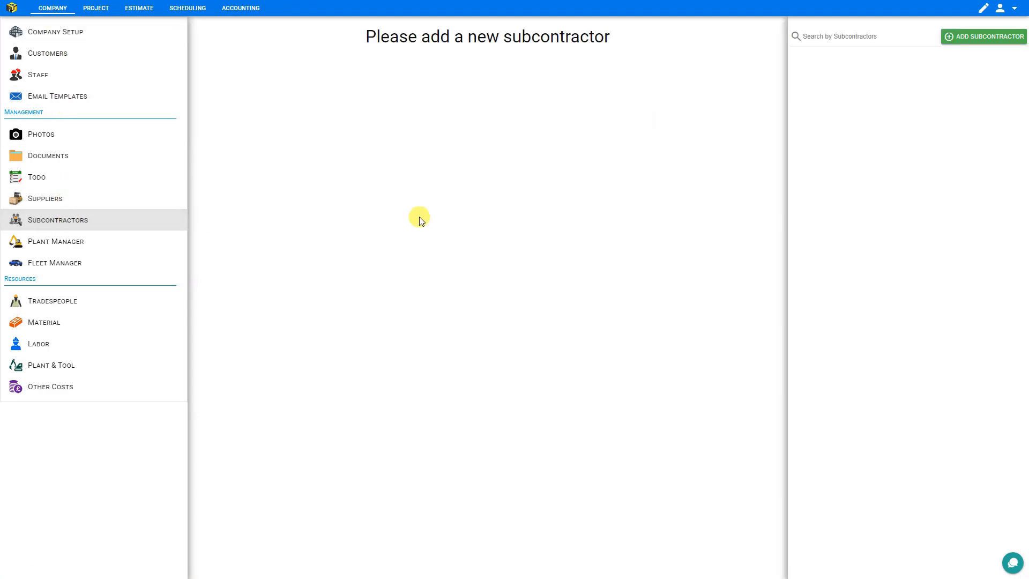
{"action": "left_click", "coordinate": [988, 37]}
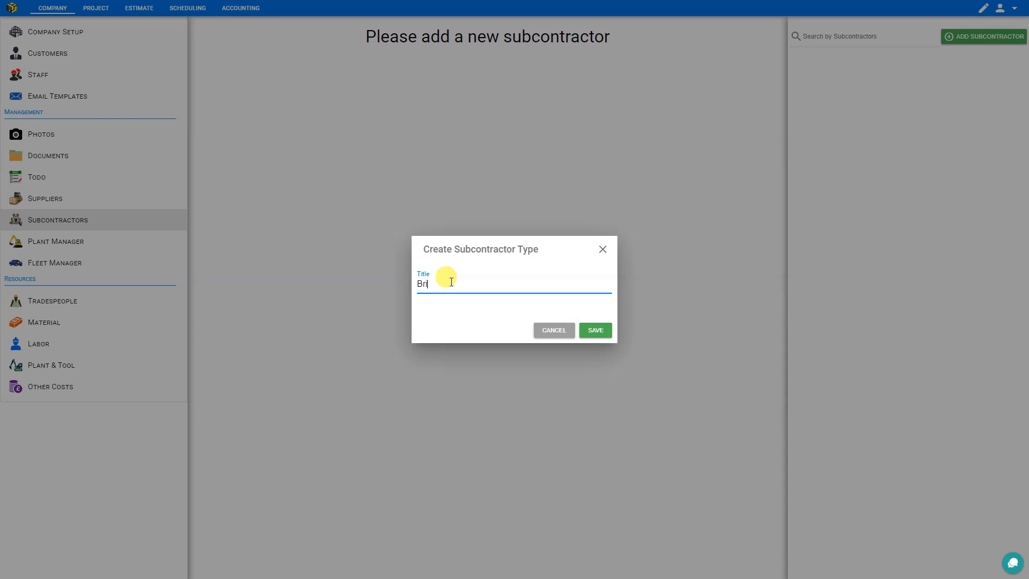
{"action": "type", "text": "Brickworks"}
{"action": "left_click", "coordinate": [596, 329]}
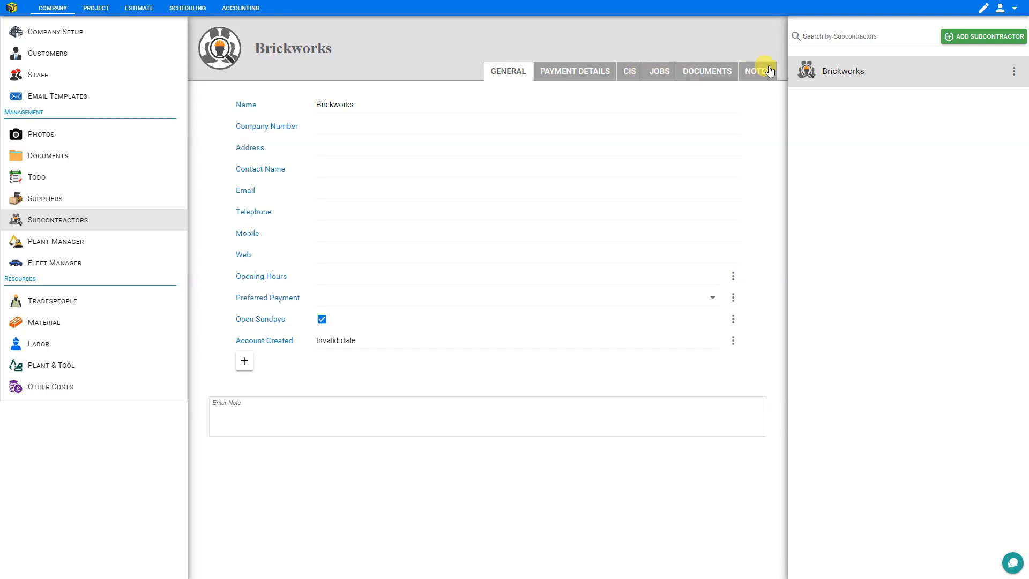
Upload a yellow bricklayer icon as the Brickworks subcontractor's picture
{"action": "mouse_move", "coordinate": [223, 44]}
{"action": "left_click", "coordinate": [222, 42]}
{"action": "left_click", "coordinate": [466, 280]}
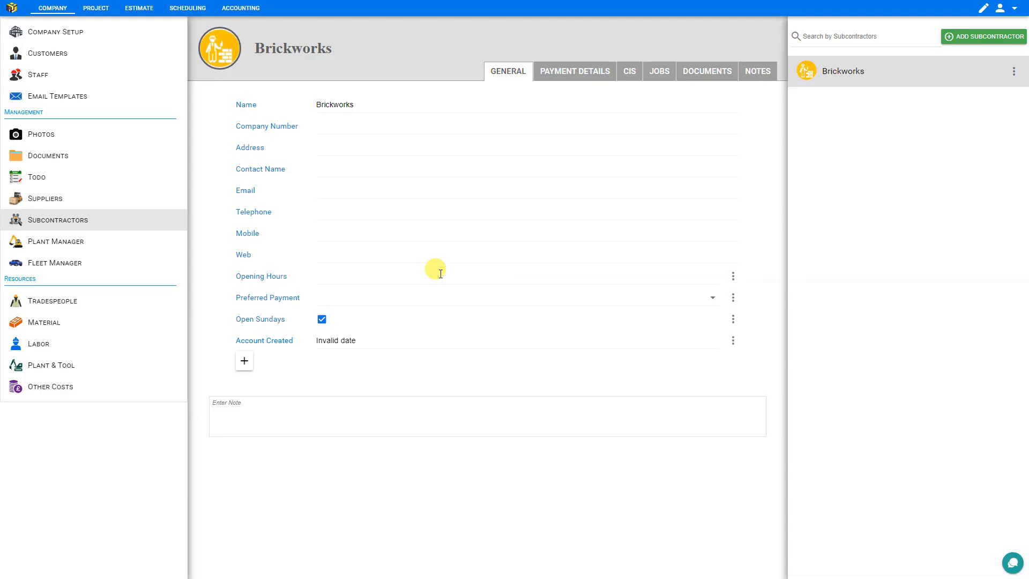
{"action": "mouse_move", "coordinate": [240, 61]}
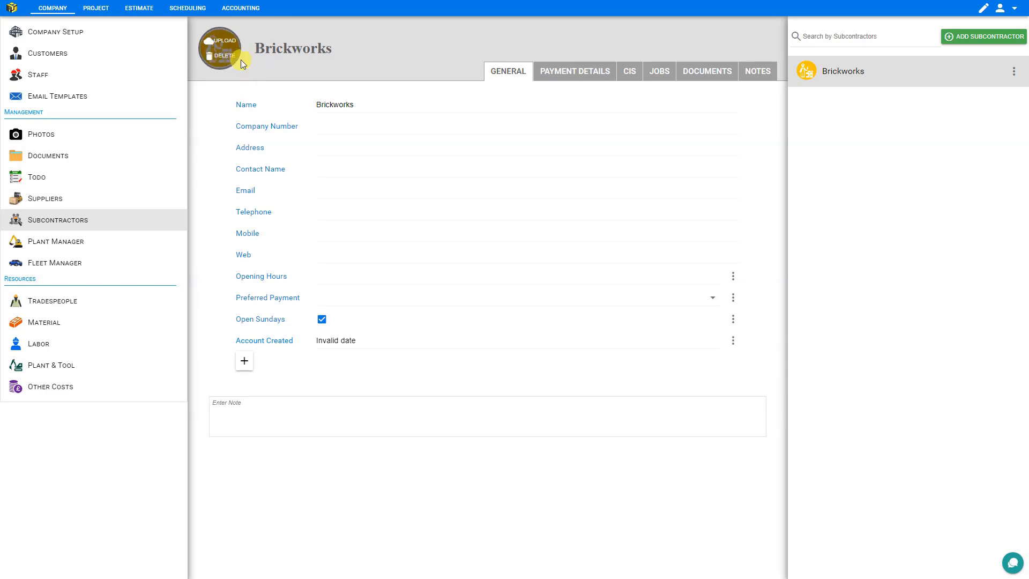
{"action": "mouse_move", "coordinate": [225, 46]}
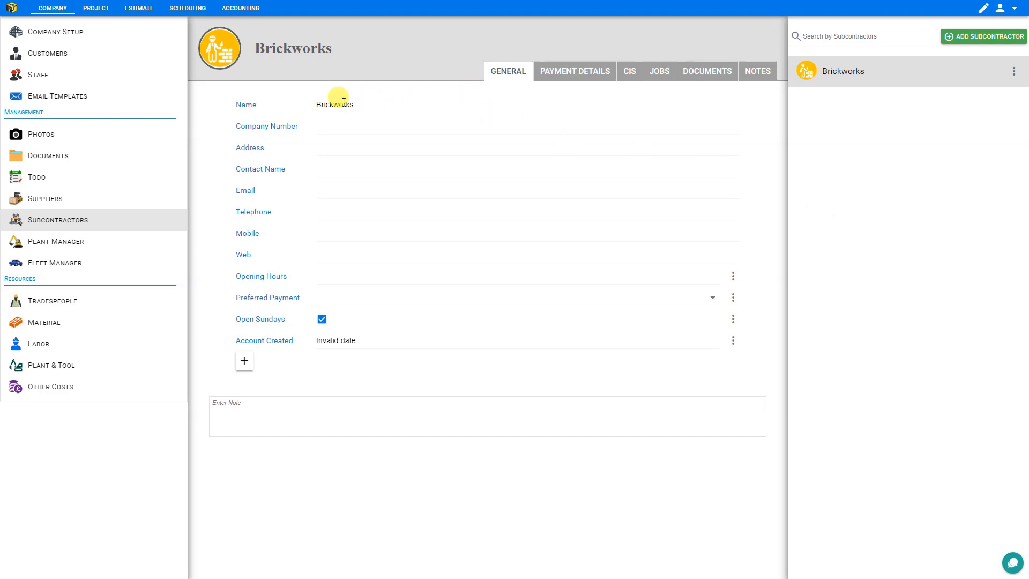
Fill in the subcontractor's company number, address, contact name, email, telephone, mobile and the website brickworks.com
{"action": "left_click", "coordinate": [346, 126]}
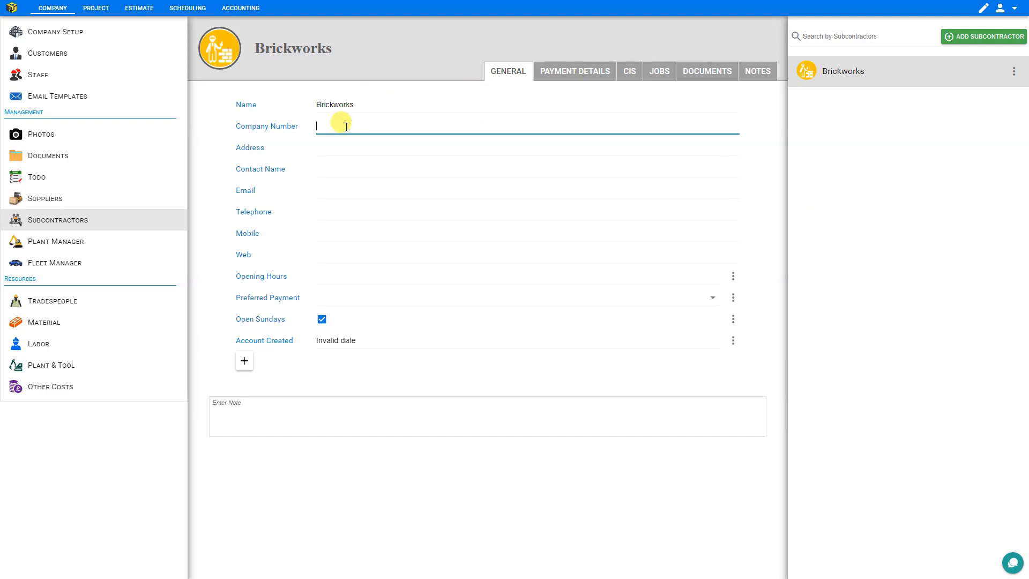
{"action": "type", "text": "1234567"}
{"action": "left_click", "coordinate": [335, 151]}
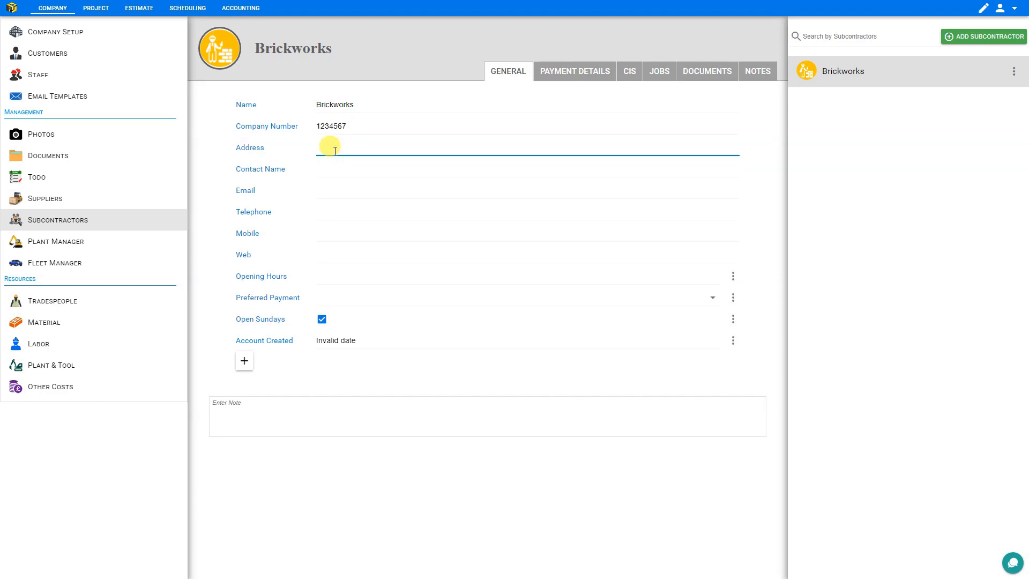
{"action": "type", "text": "234 Builder Rd"}
{"action": "left_click", "coordinate": [329, 168]}
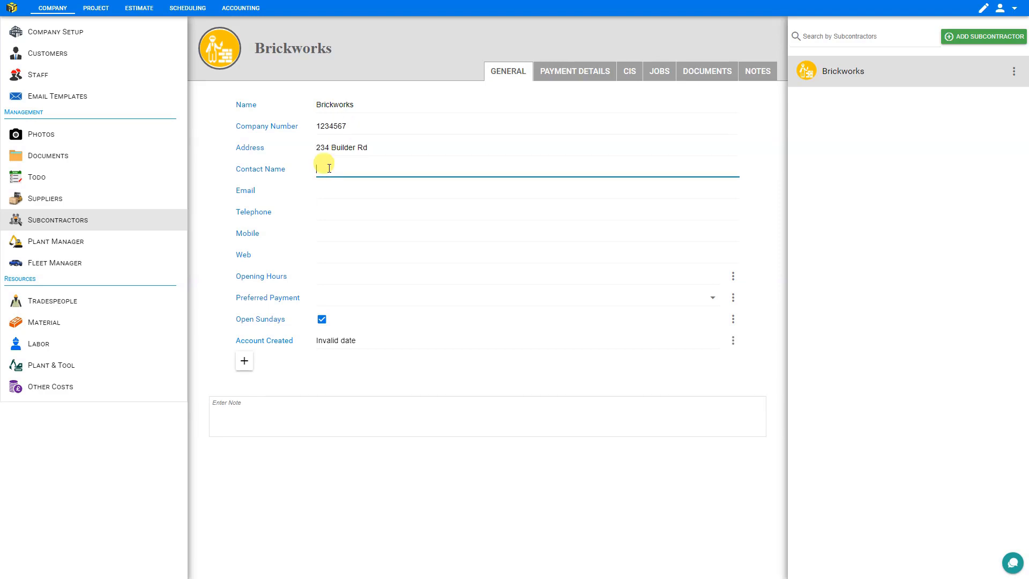
{"action": "type", "text": "Rocky Gravelstone"}
{"action": "left_click", "coordinate": [335, 192]}
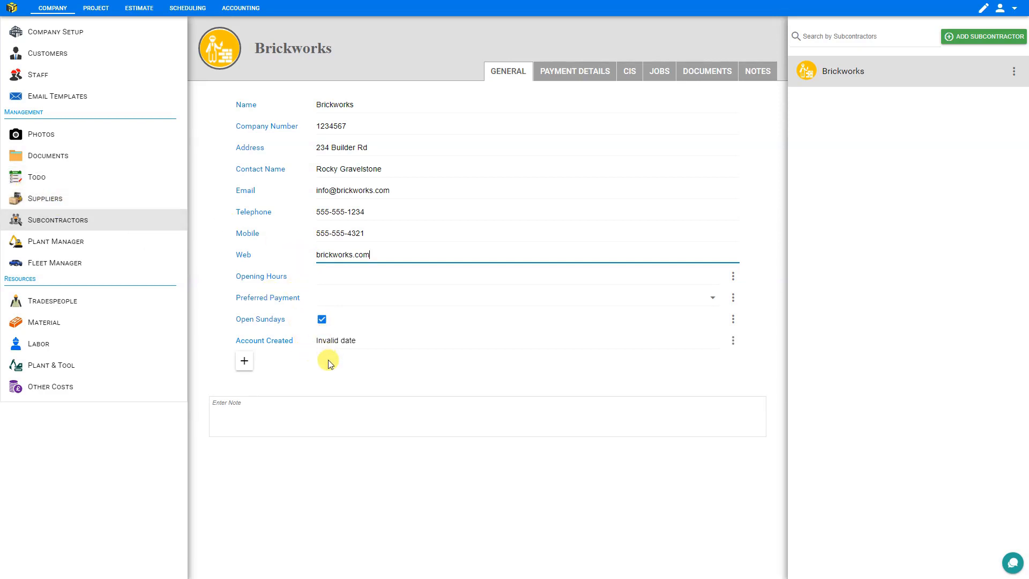
Check the settings of the Opening Hours field and set the opening hours to "M-F 8-4"
{"action": "left_click", "coordinate": [732, 275]}
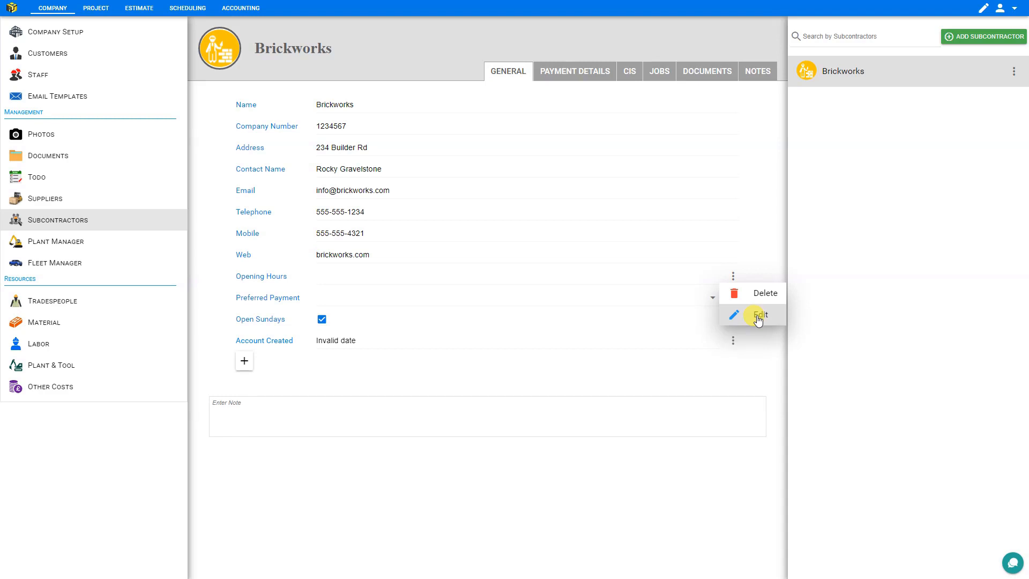
{"action": "left_click", "coordinate": [758, 316]}
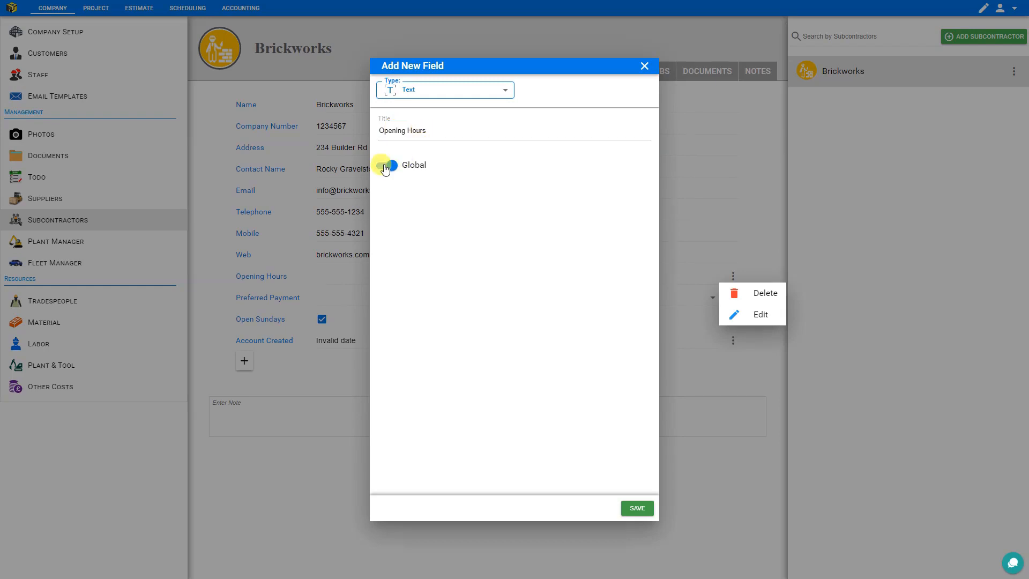
{"action": "left_click", "coordinate": [644, 65]}
{"action": "left_click", "coordinate": [324, 274]}
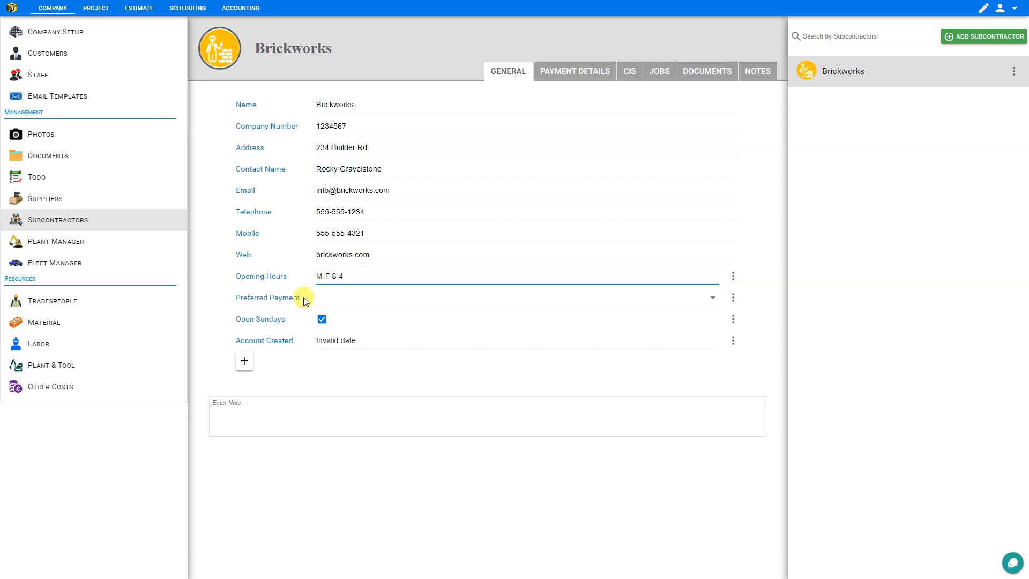
Check the select options of the Preferred Payment field and set the preferred payment to Cash
{"action": "left_click", "coordinate": [734, 299]}
{"action": "left_click", "coordinate": [749, 341]}
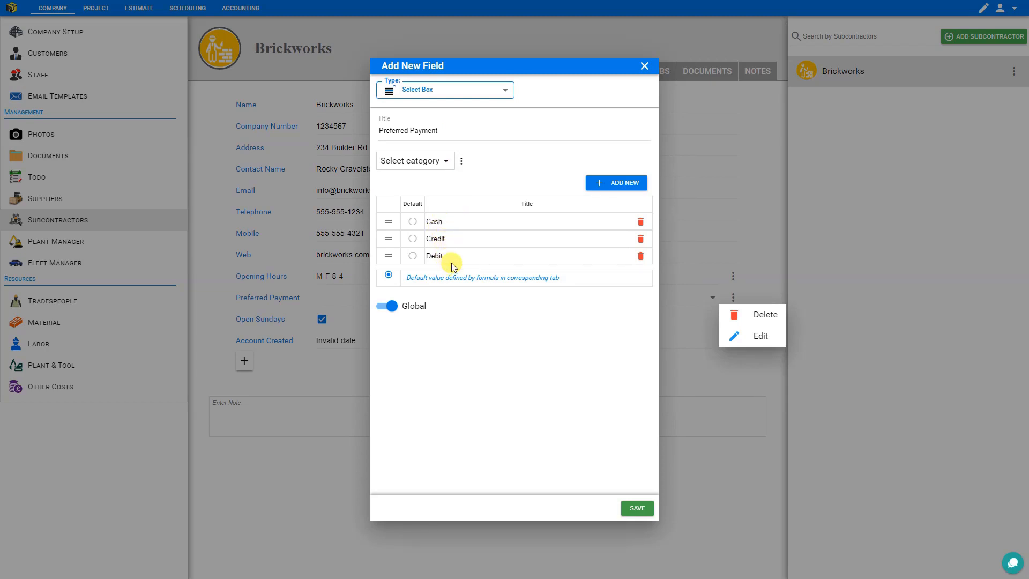
{"action": "left_click", "coordinate": [646, 66]}
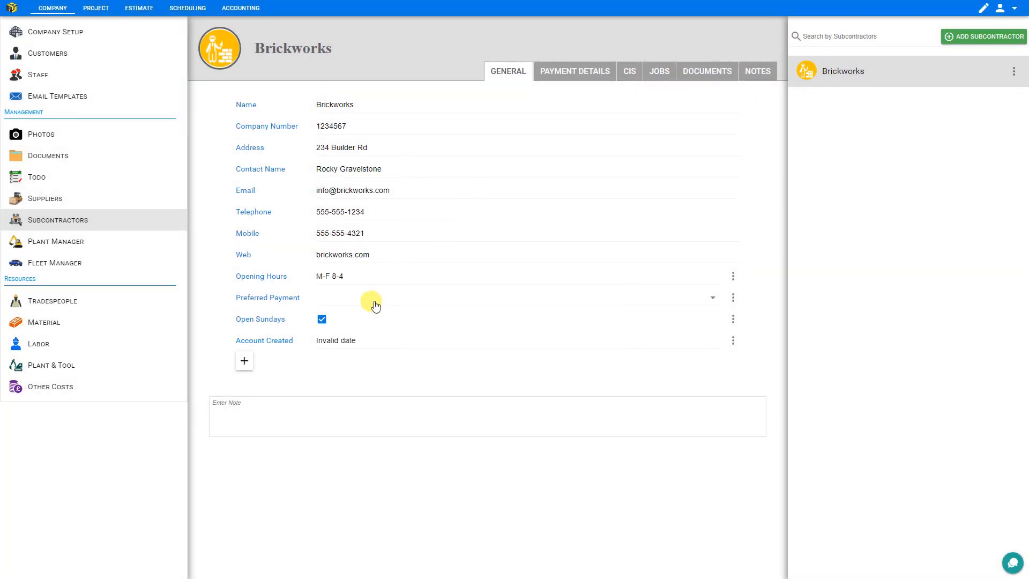
{"action": "left_click", "coordinate": [714, 297]}
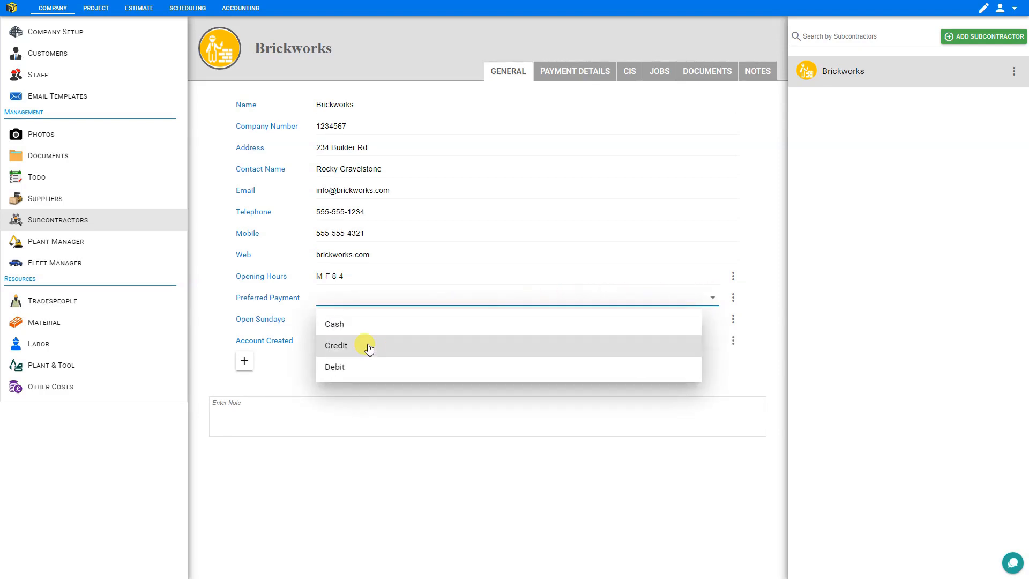
{"action": "left_click", "coordinate": [346, 324]}
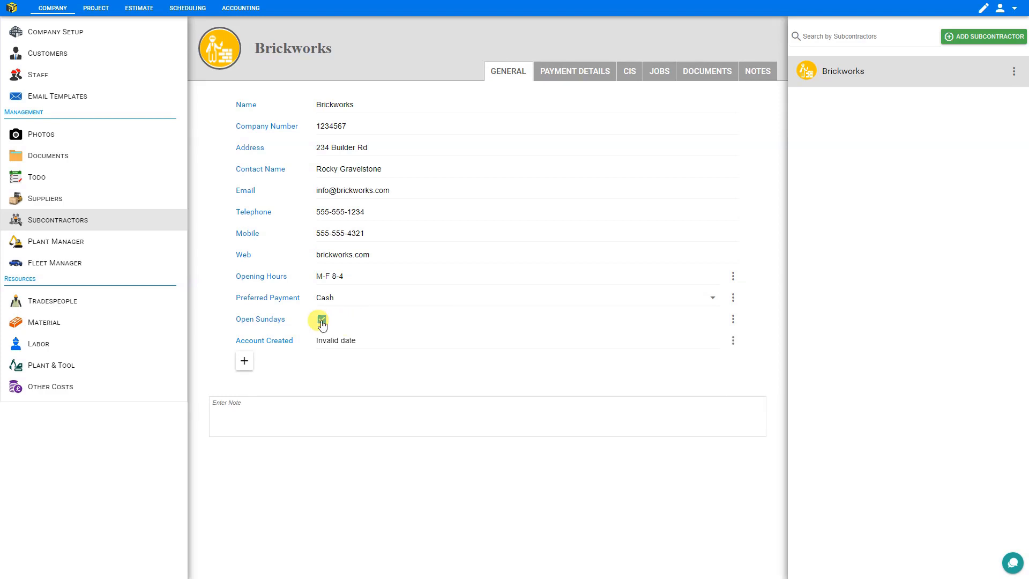
Save the Open Sundays checkbox field's settings and uncheck Open Sundays for Brickworks
{"action": "left_click", "coordinate": [733, 319]}
{"action": "left_click", "coordinate": [758, 357]}
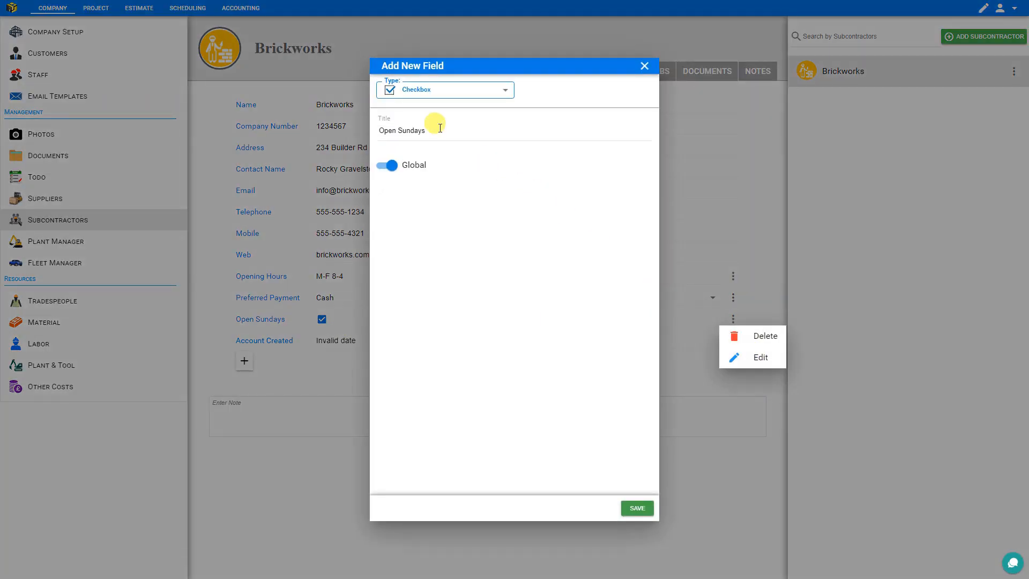
{"action": "left_click", "coordinate": [638, 509]}
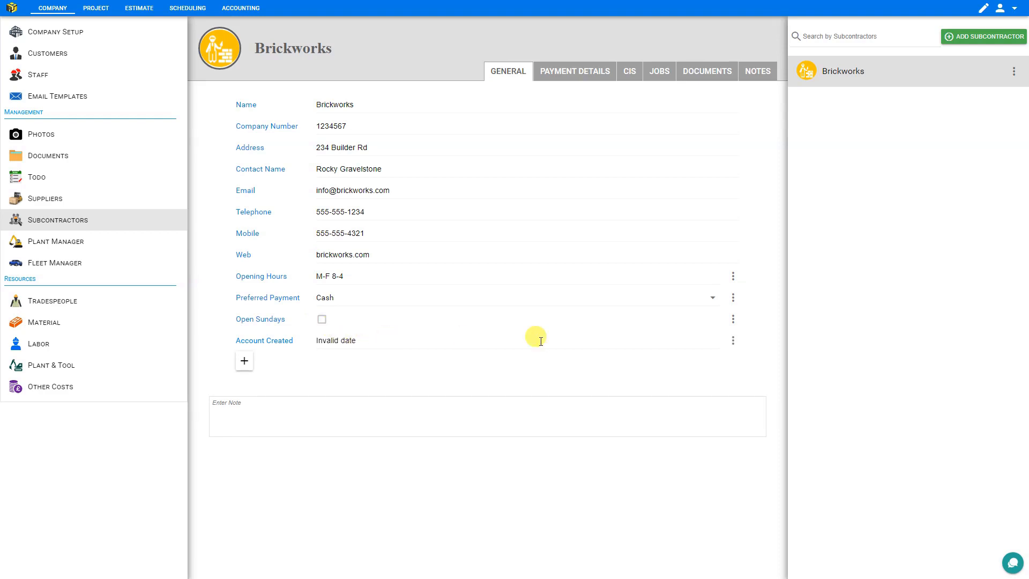
Check the settings of the Account Created date field and set its date to 03/03/2023
{"action": "left_click", "coordinate": [733, 340]}
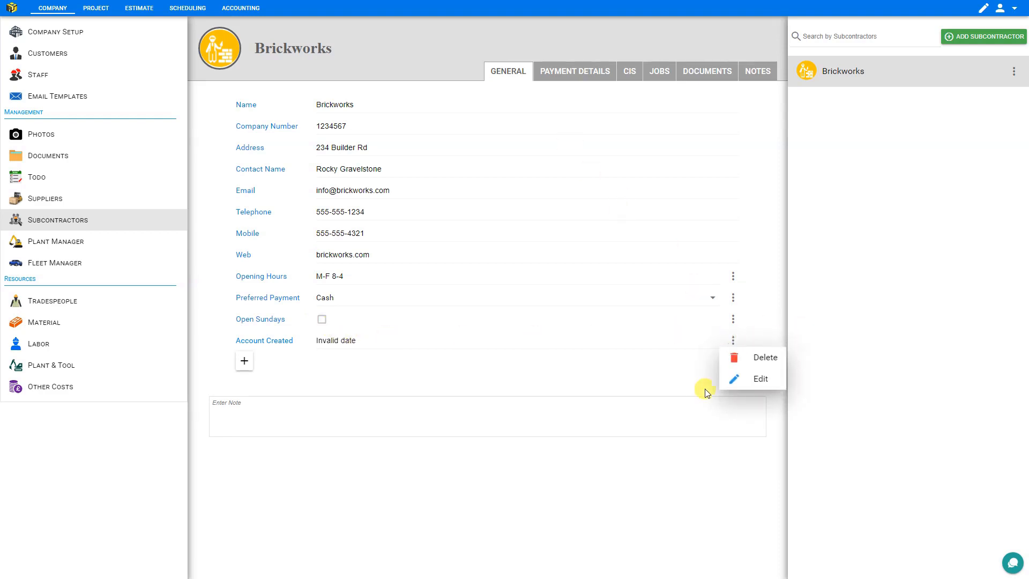
{"action": "left_click", "coordinate": [748, 378]}
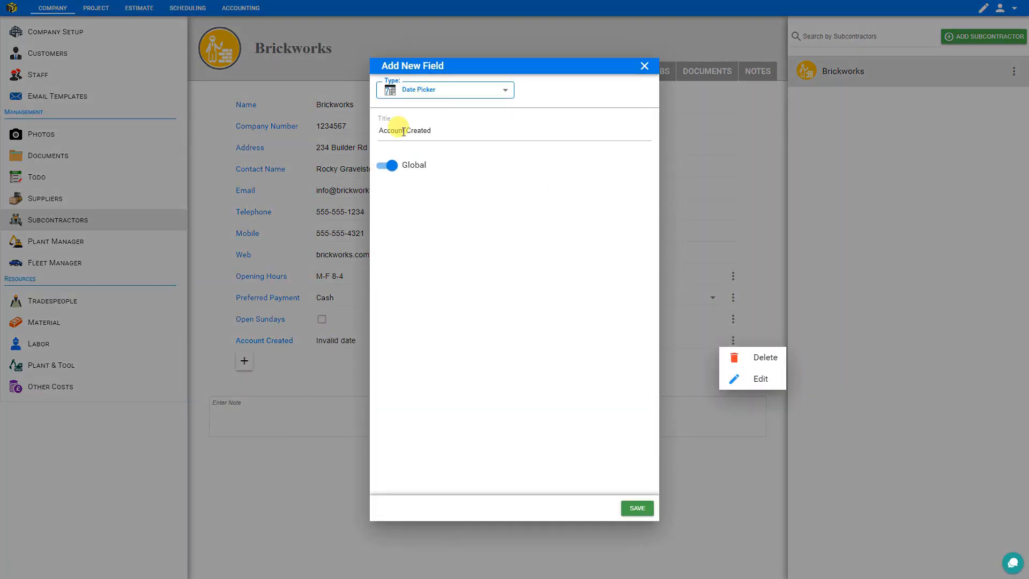
{"action": "left_click", "coordinate": [645, 65]}
{"action": "left_click", "coordinate": [347, 343]}
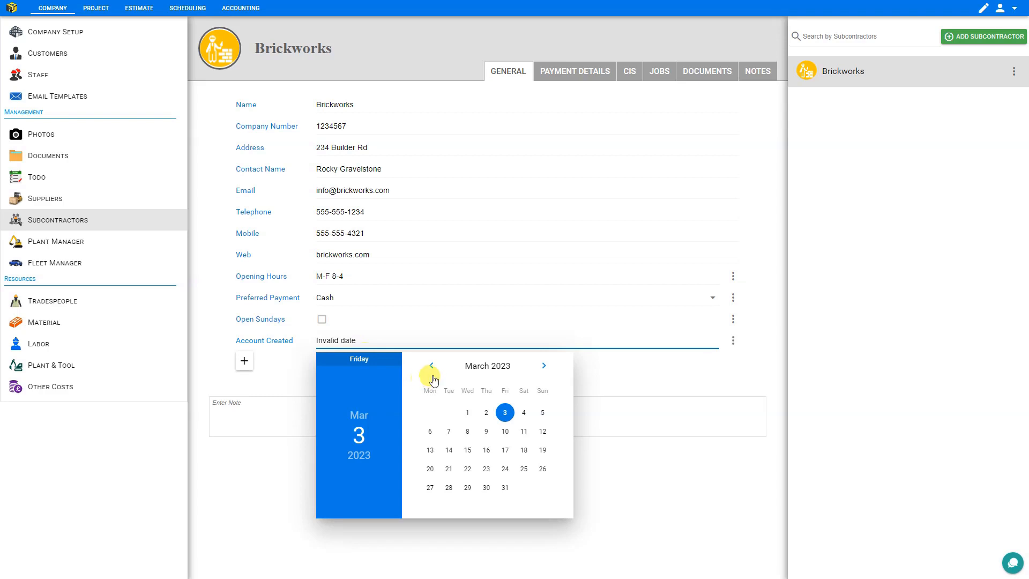
{"action": "left_click", "coordinate": [626, 338]}
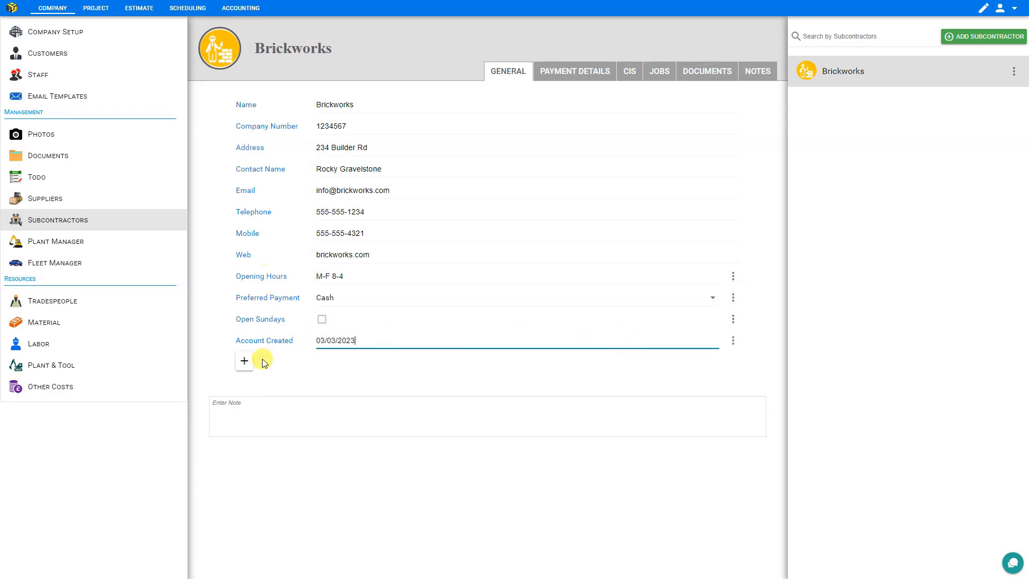
Look over the custom field option, the note box and the bank account fields in the payment details
{"action": "left_click", "coordinate": [245, 366]}
{"action": "left_click", "coordinate": [254, 413]}
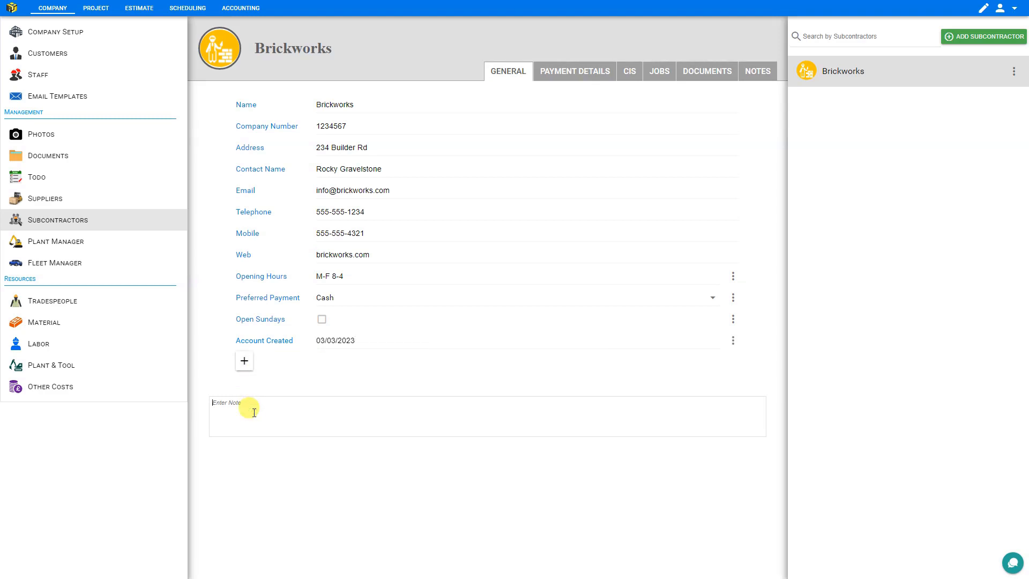
{"action": "left_click", "coordinate": [588, 76]}
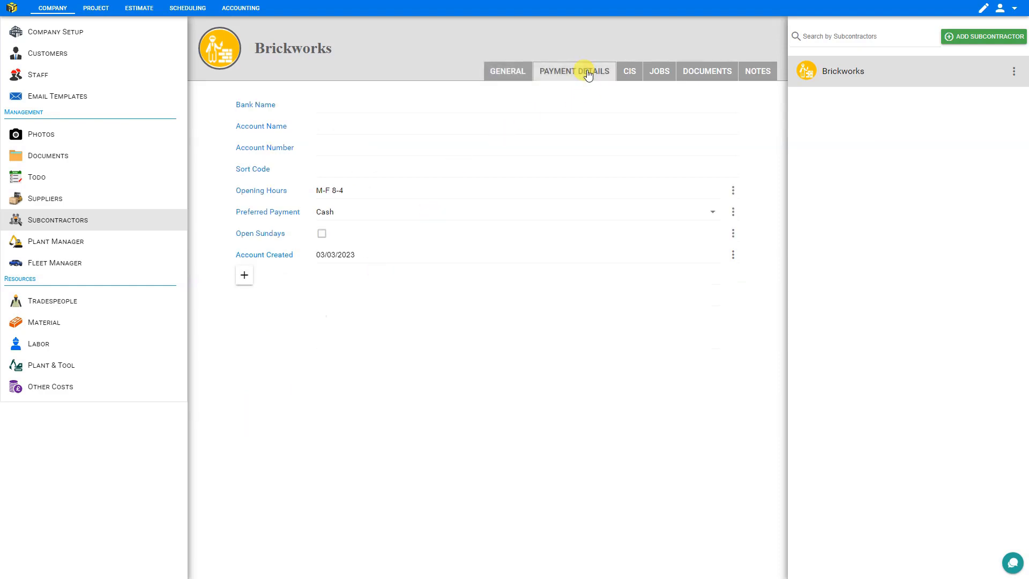
{"action": "left_click", "coordinate": [353, 103]}
{"action": "left_click", "coordinate": [341, 124]}
{"action": "left_click", "coordinate": [328, 150]}
{"action": "left_click", "coordinate": [324, 169]}
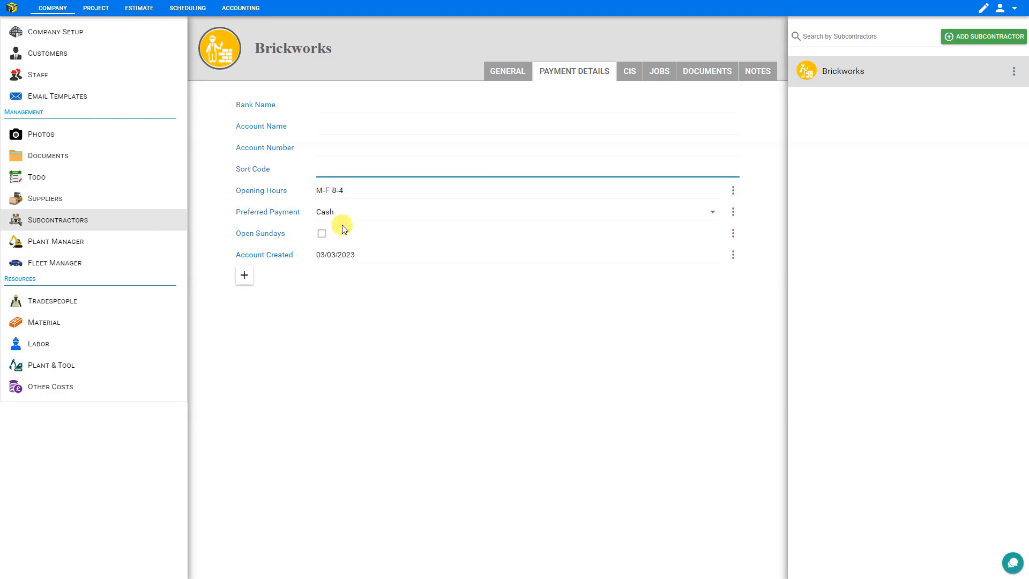
Examine the subcontractor's CIS details, including the CIS rate options, the tax and verification number fields and the verification date
{"action": "left_click", "coordinate": [630, 73]}
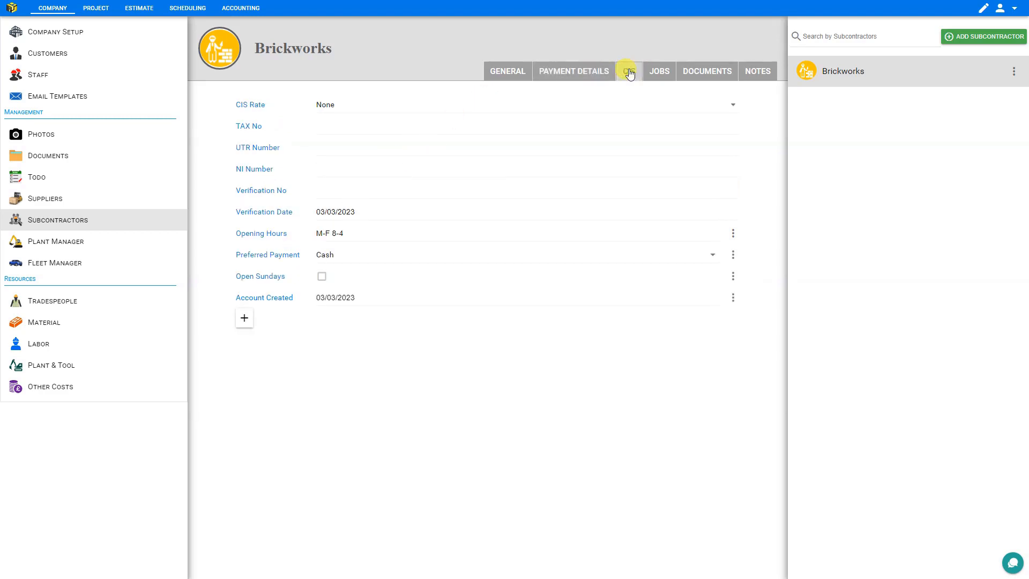
{"action": "left_click", "coordinate": [353, 105]}
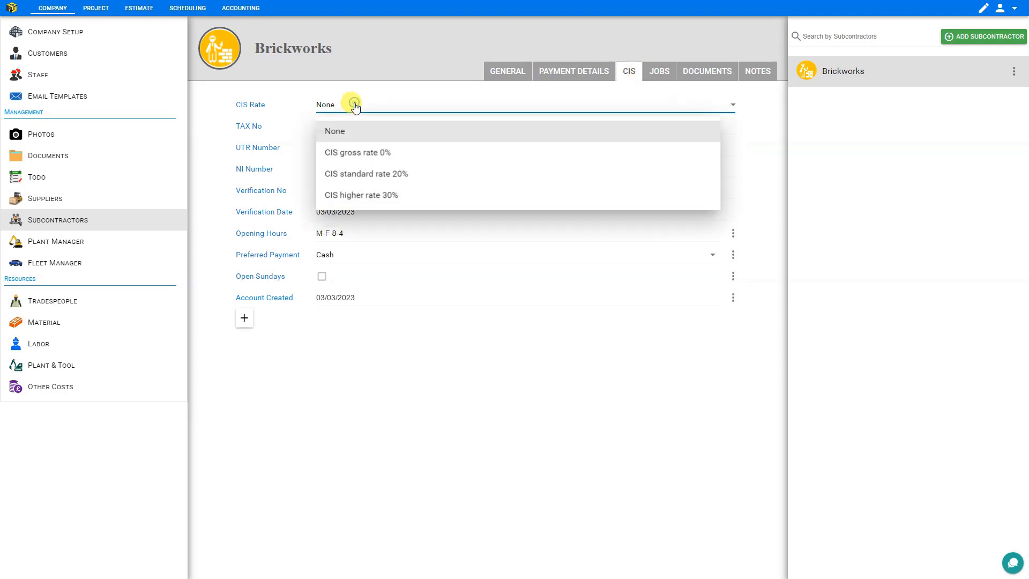
{"action": "left_click", "coordinate": [330, 129]}
{"action": "left_click", "coordinate": [336, 128]}
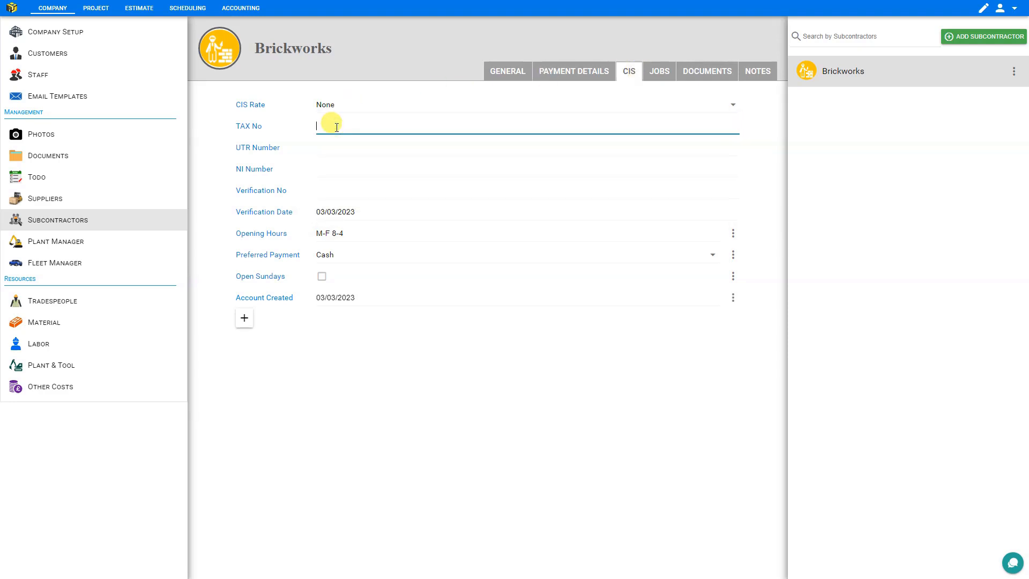
{"action": "left_click", "coordinate": [328, 146]}
{"action": "left_click", "coordinate": [330, 167]}
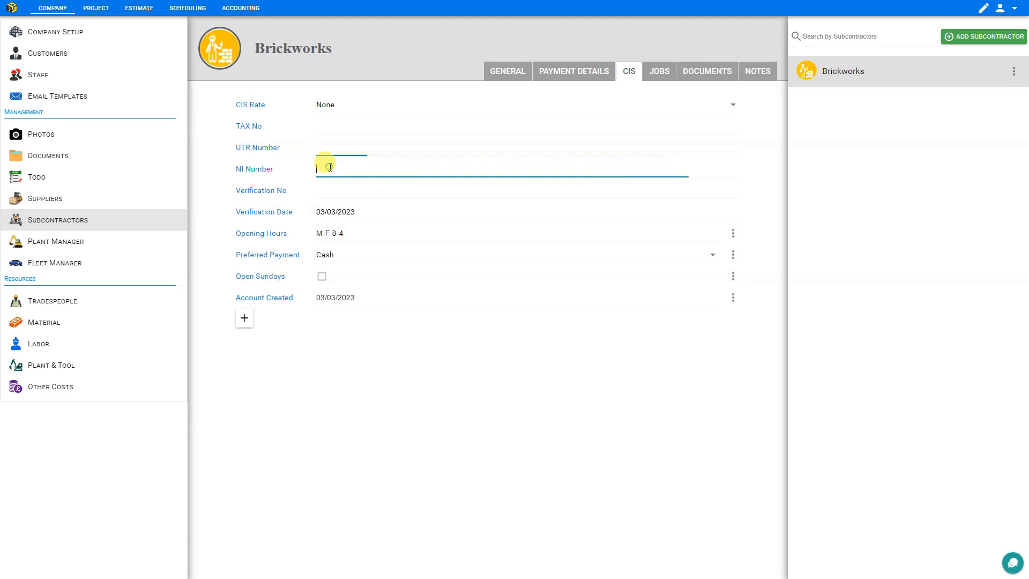
{"action": "left_click", "coordinate": [334, 191]}
{"action": "left_click", "coordinate": [381, 213]}
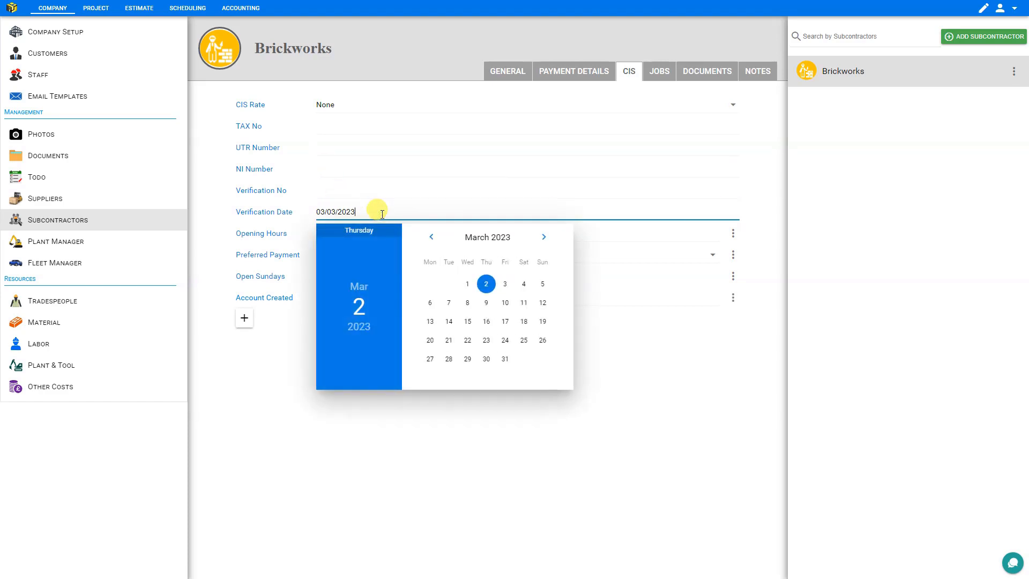
Add job 0071 to Brickworks with amount 3500, description "brickwork" and status Complete, and save it
{"action": "left_click", "coordinate": [660, 70]}
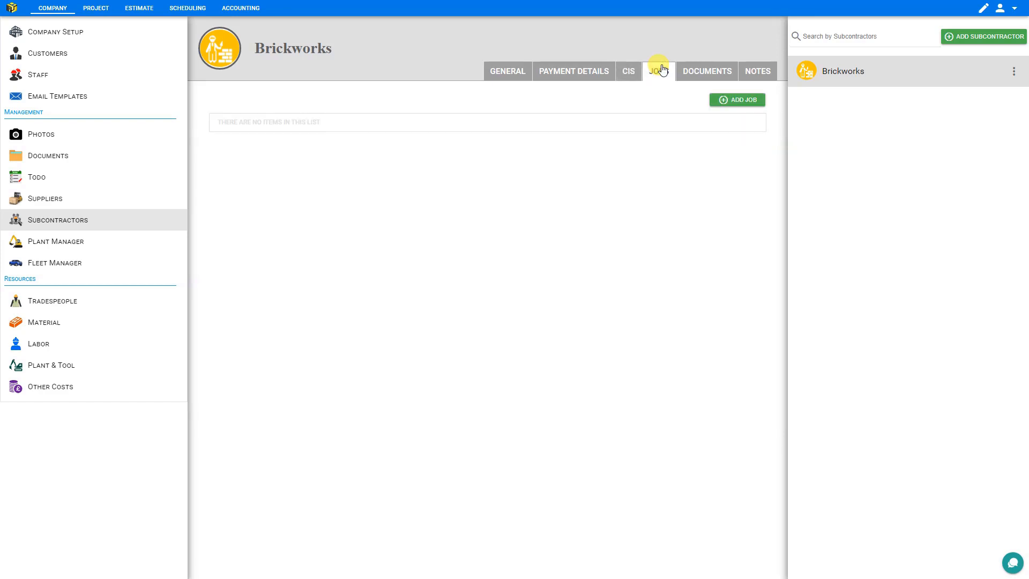
{"action": "left_click", "coordinate": [751, 105]}
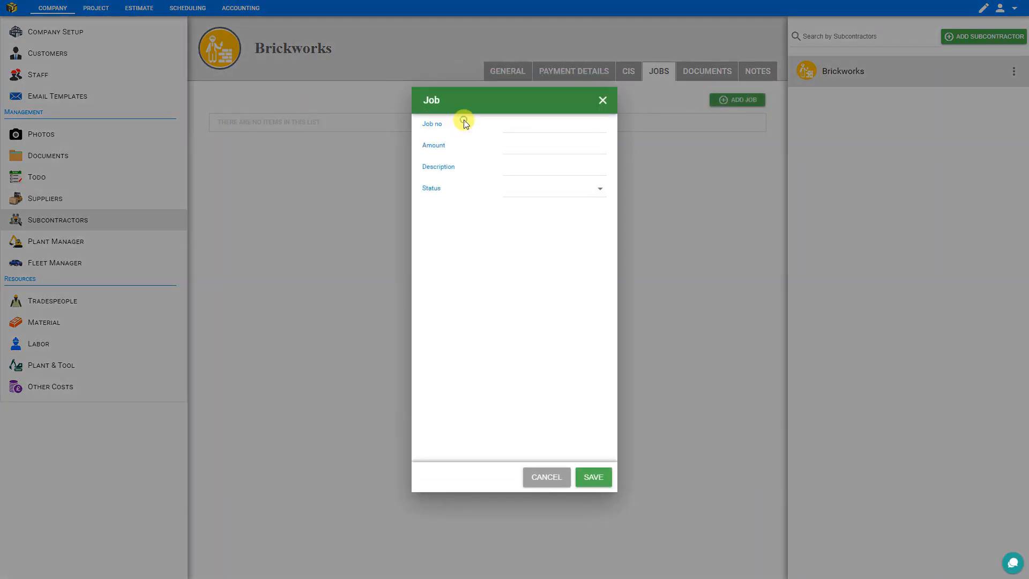
{"action": "left_click", "coordinate": [524, 125]}
{"action": "left_click", "coordinate": [513, 145]}
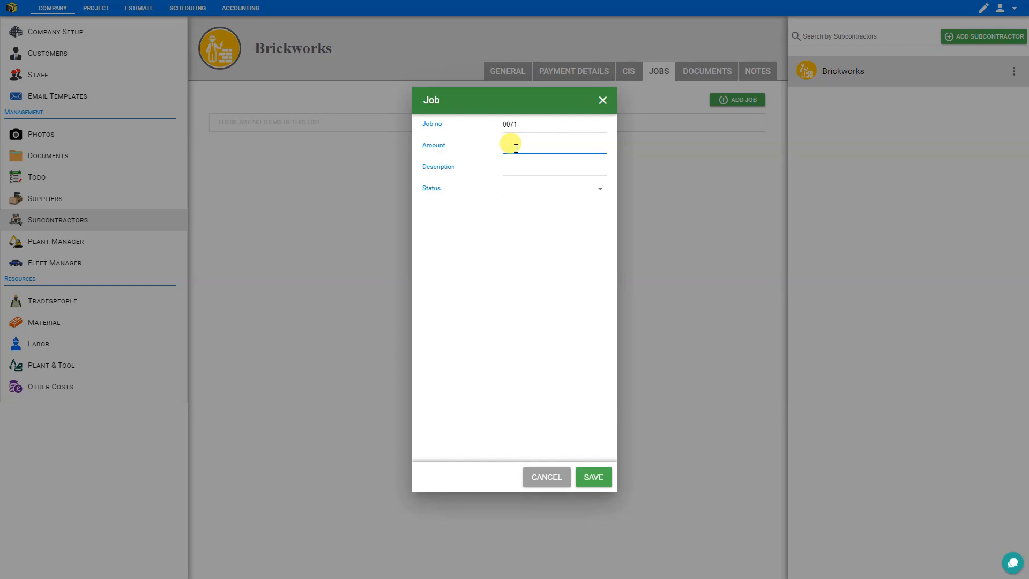
{"action": "left_click", "coordinate": [516, 168]}
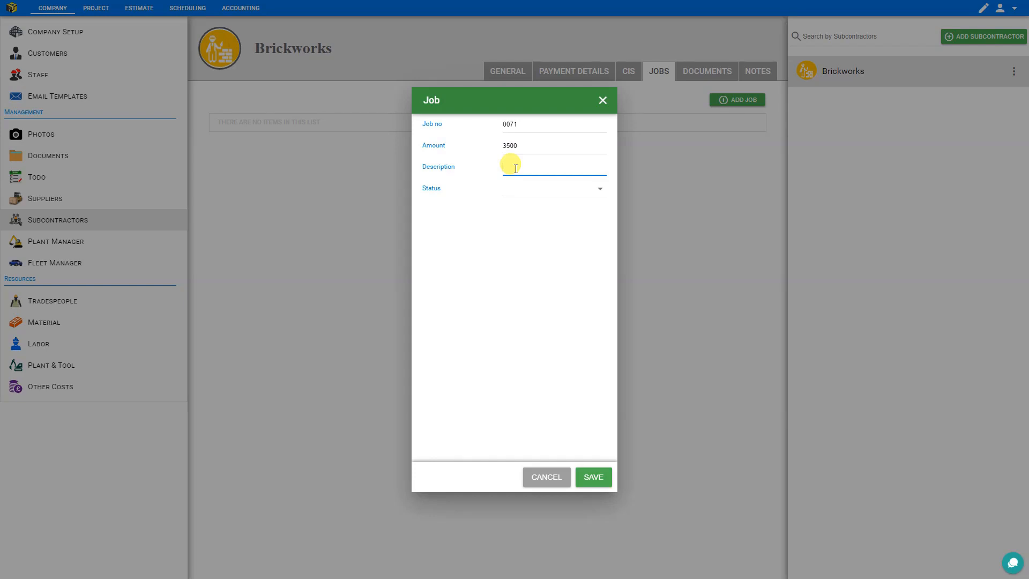
{"action": "type", "text": "brickwork"}
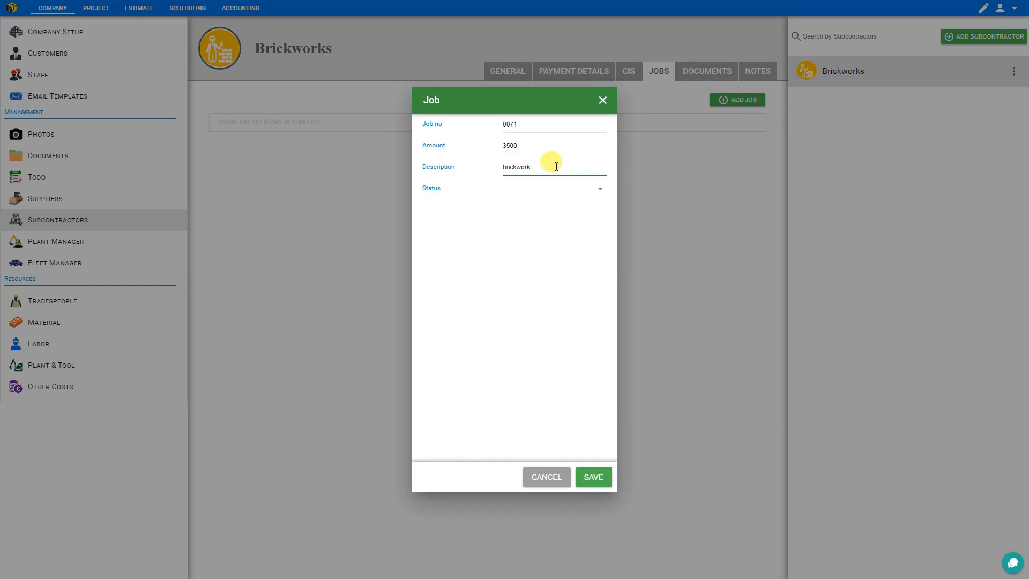
{"action": "left_click", "coordinate": [555, 194]}
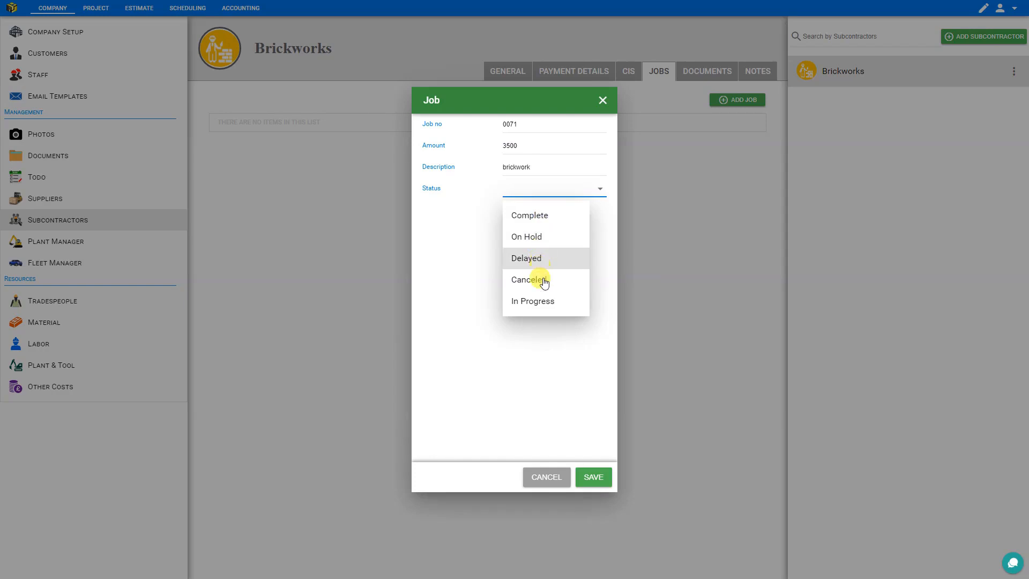
{"action": "left_click", "coordinate": [539, 217]}
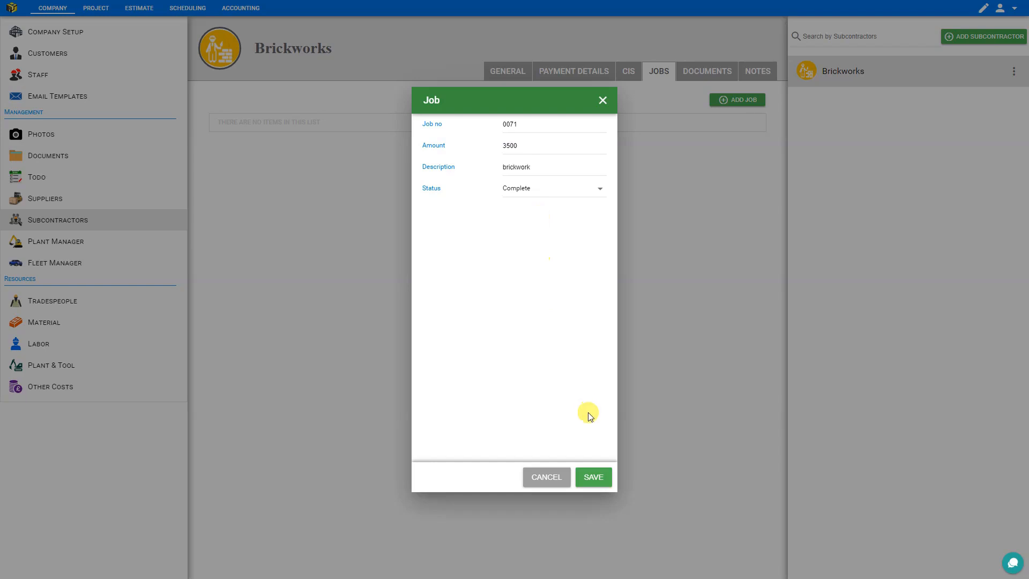
{"action": "left_click", "coordinate": [591, 478]}
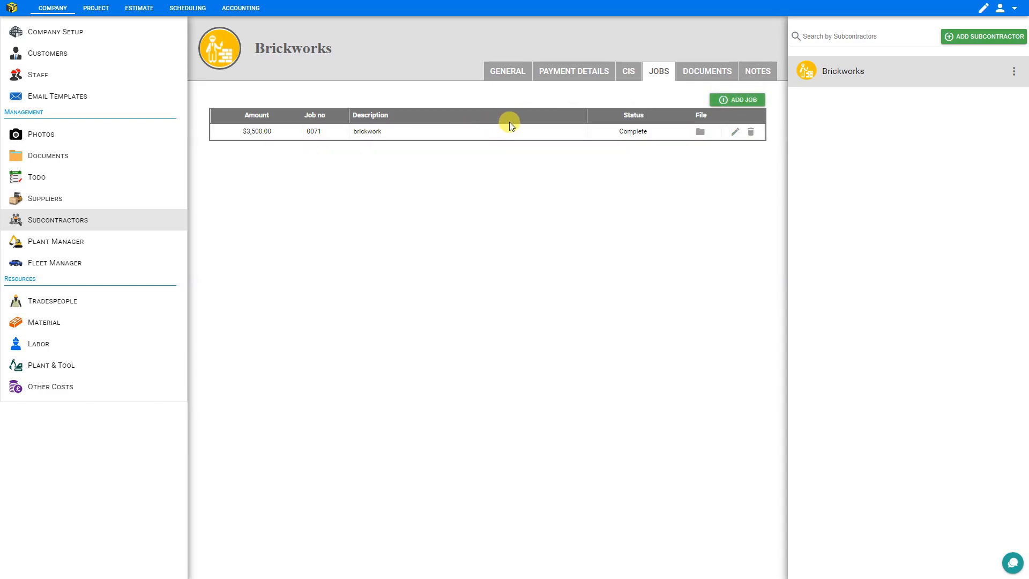
Change the status of the brickwork job to On Hold and save the job
{"action": "left_click", "coordinate": [737, 133]}
{"action": "left_click", "coordinate": [597, 190]}
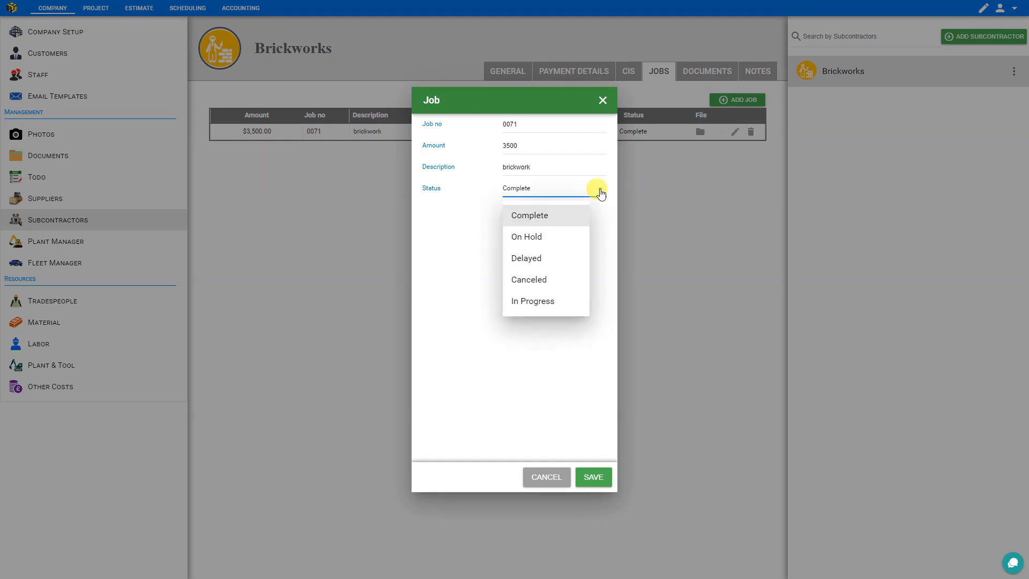
{"action": "left_click", "coordinate": [550, 237]}
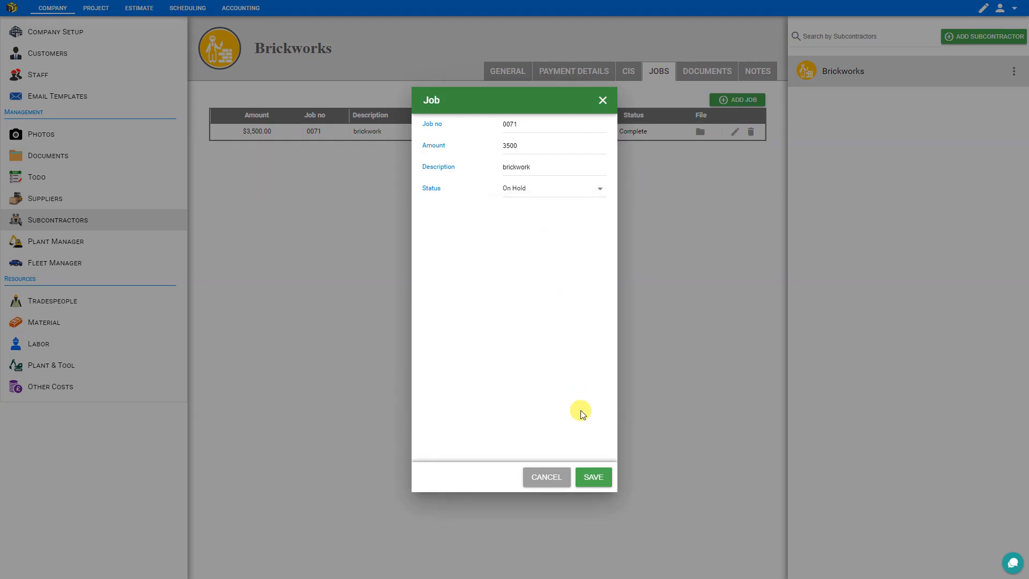
{"action": "left_click", "coordinate": [594, 478]}
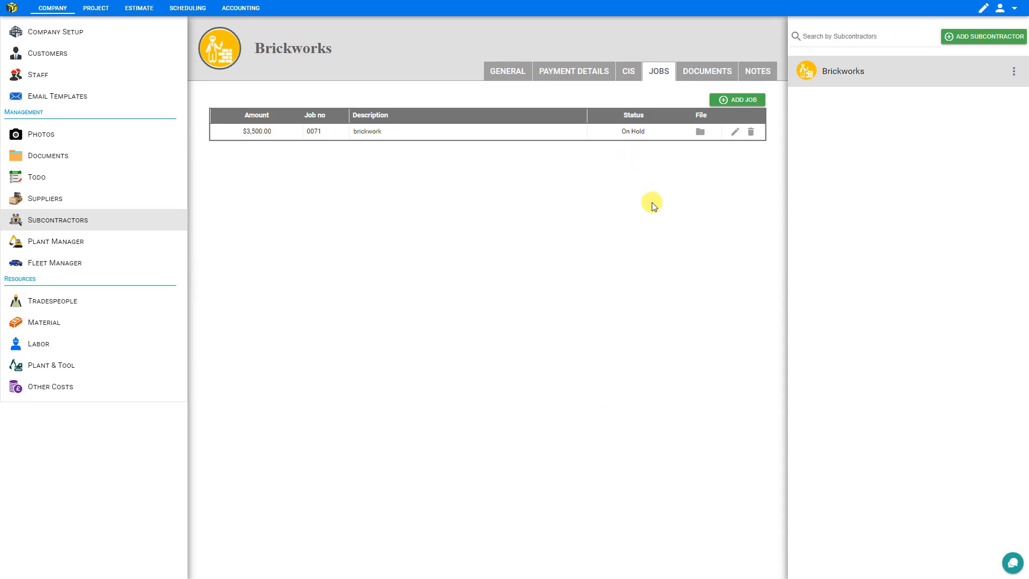
Create a folder named Invoices in the brickwork job's files
{"action": "left_click", "coordinate": [698, 132]}
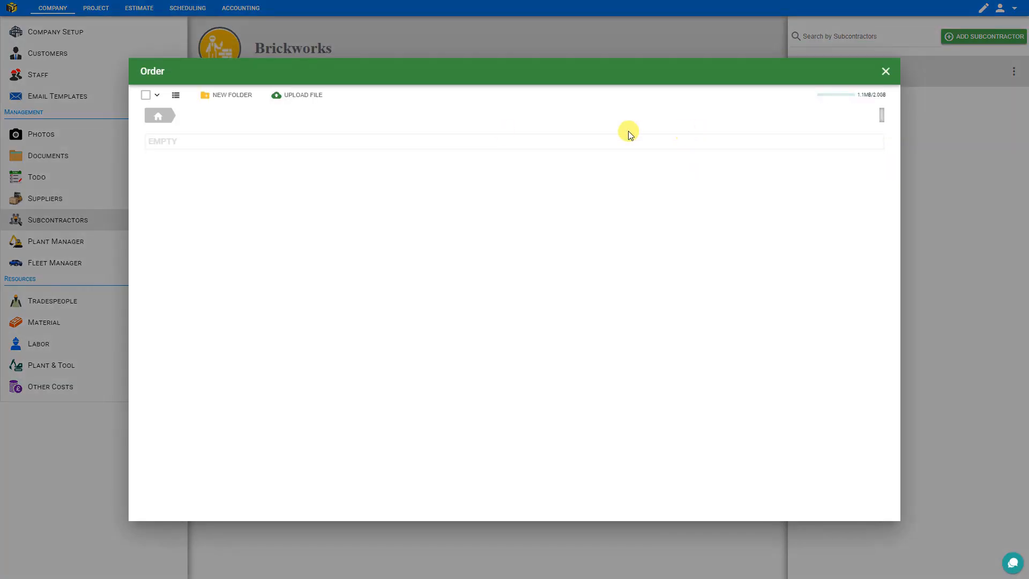
{"action": "left_click", "coordinate": [231, 101]}
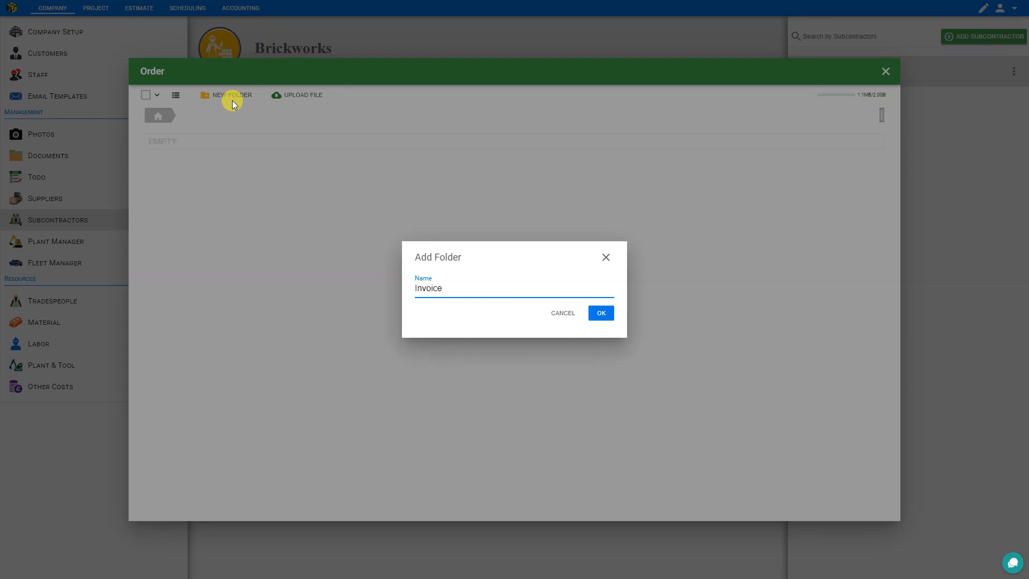
{"action": "left_click", "coordinate": [601, 313]}
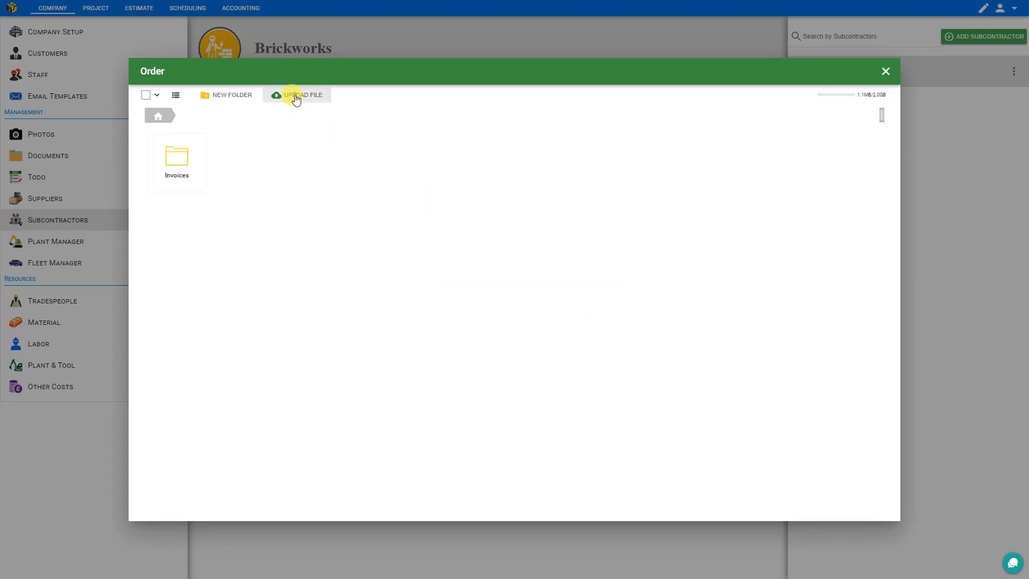
Upload the invoice PDF to the job's files under the name Invoice 1830
{"action": "left_click", "coordinate": [295, 96]}
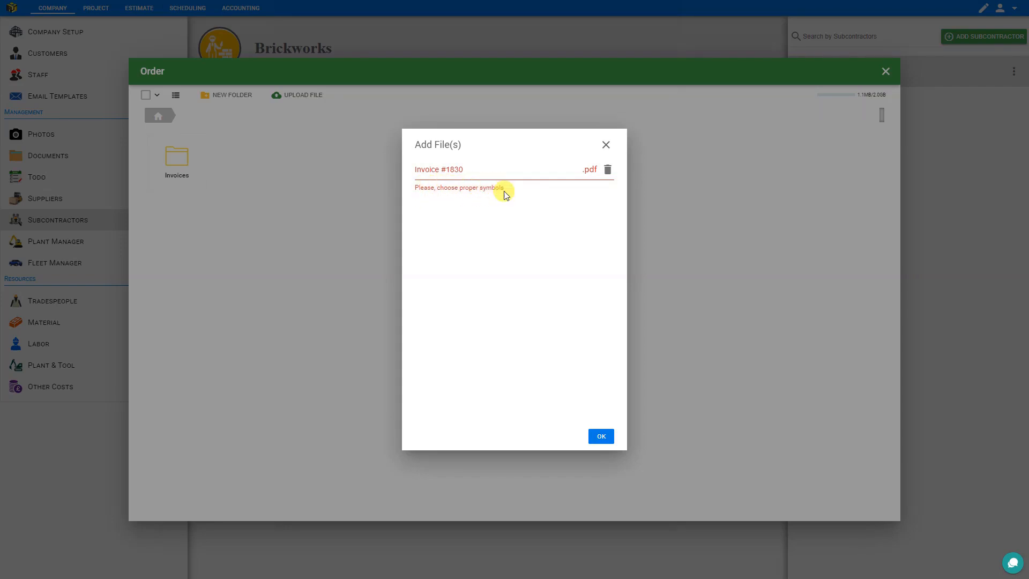
{"action": "triple_click", "coordinate": [447, 170]}
{"action": "left_click", "coordinate": [447, 170]}
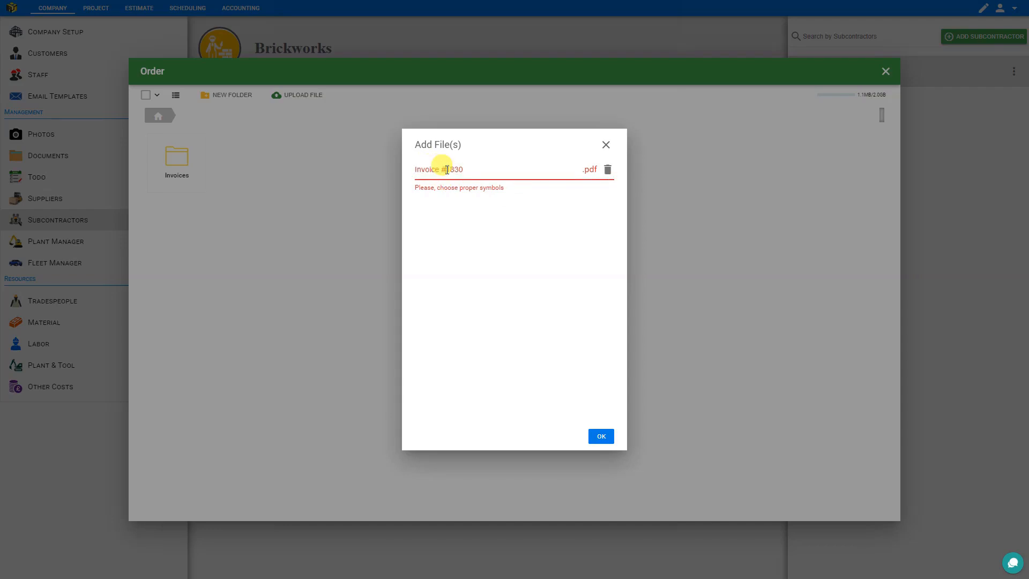
{"action": "key", "text": "BackSpace"}
{"action": "type", "text": "_(0"}
{"action": "type", "text": ")"}
{"action": "key", "text": "BackSpace"}
{"action": "type", "text": "$"}
{"action": "key", "text": "BackSpace"}
{"action": "key", "text": "BackSpace"}
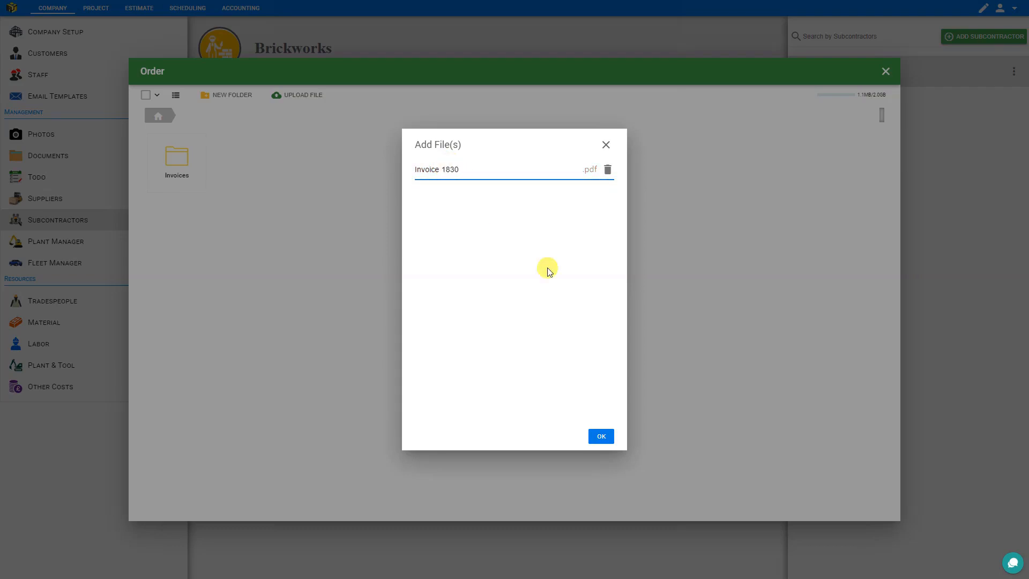
{"action": "left_click", "coordinate": [601, 436]}
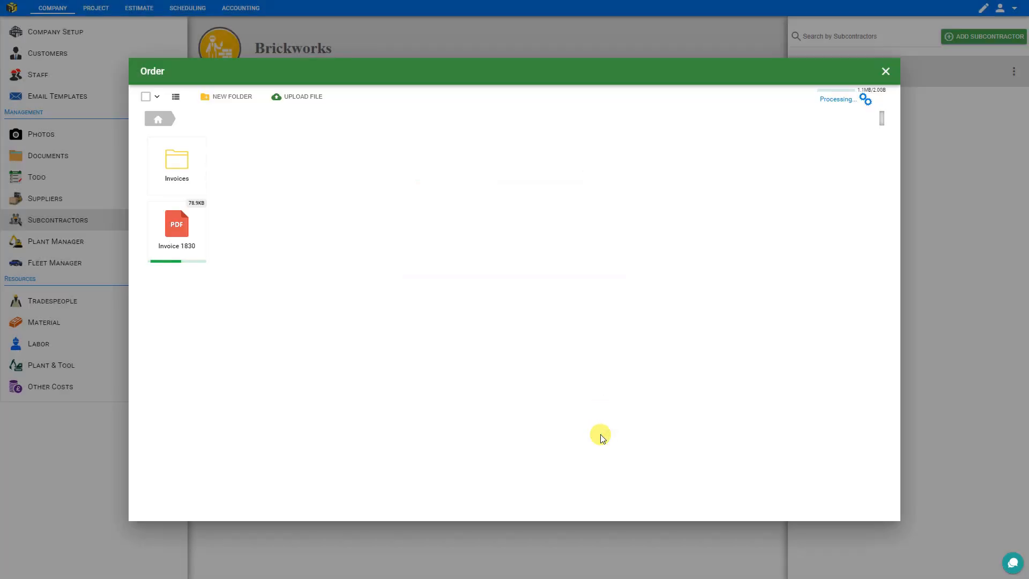
Move the Invoice 1830 PDF into the Invoices folder and check the folder's contents in list view
{"action": "left_click_drag", "start_coordinate": [180, 226], "coordinate": [183, 160]}
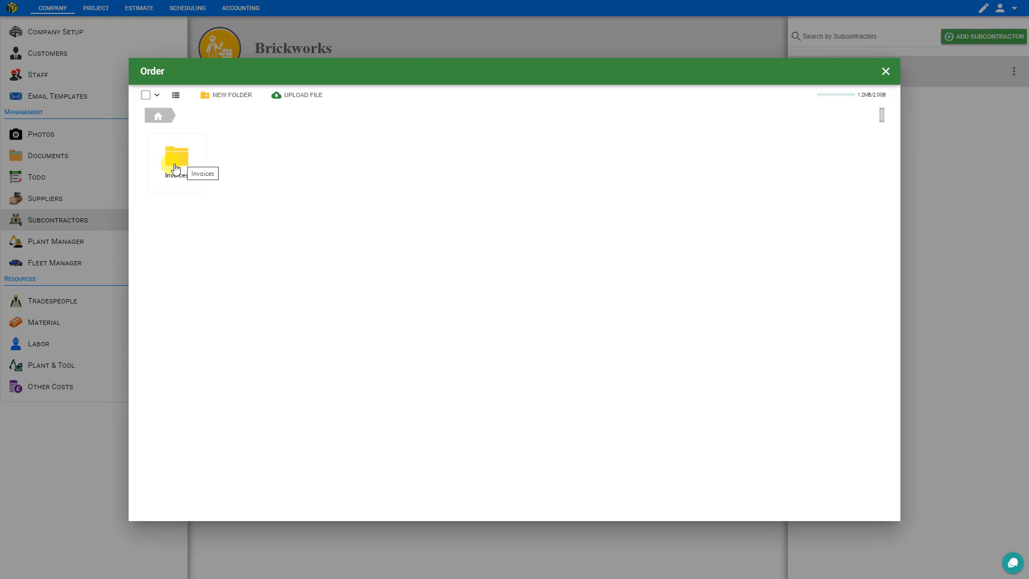
{"action": "double_click", "coordinate": [172, 160]}
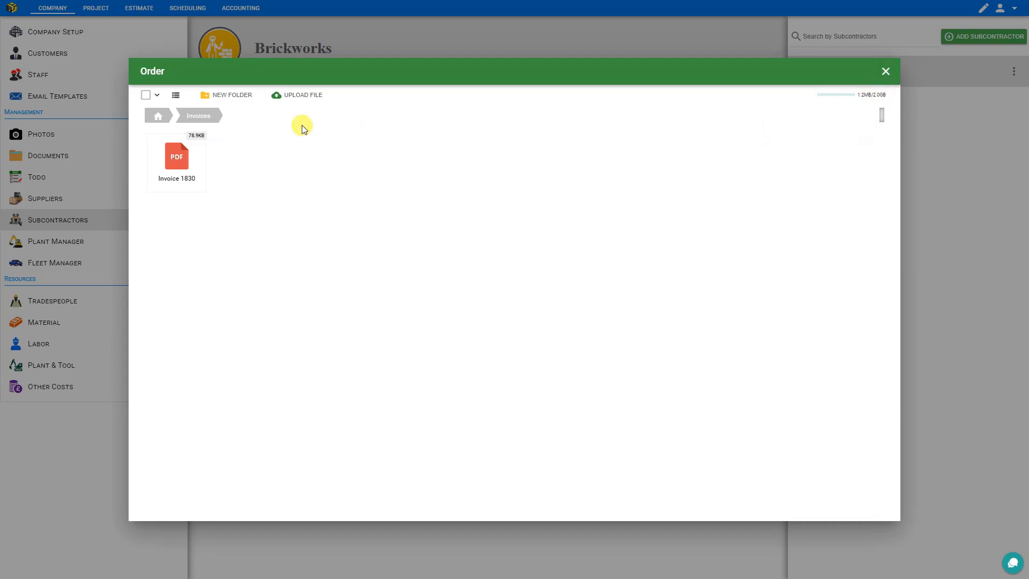
{"action": "left_click", "coordinate": [175, 99]}
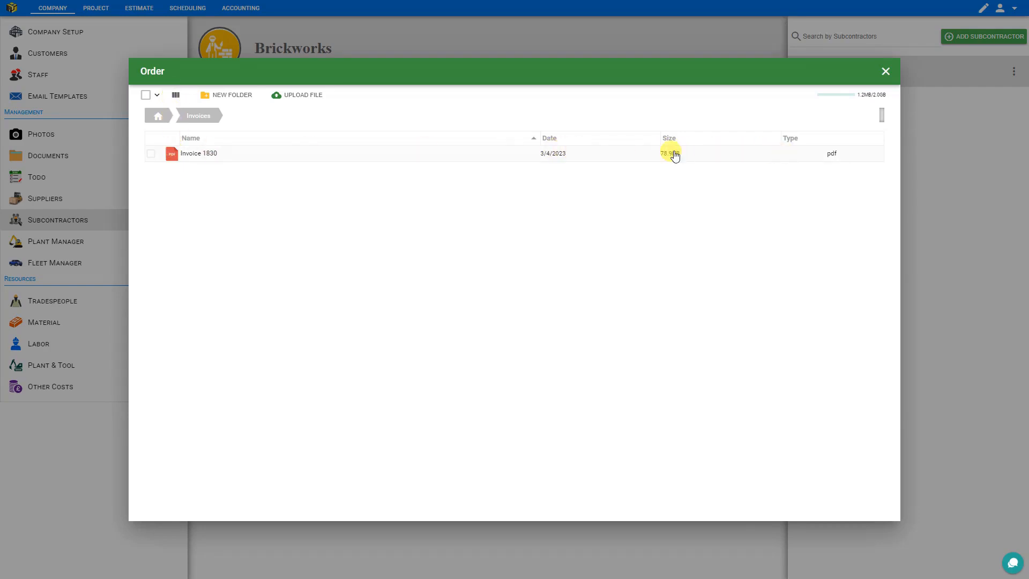
{"action": "left_click", "coordinate": [176, 100]}
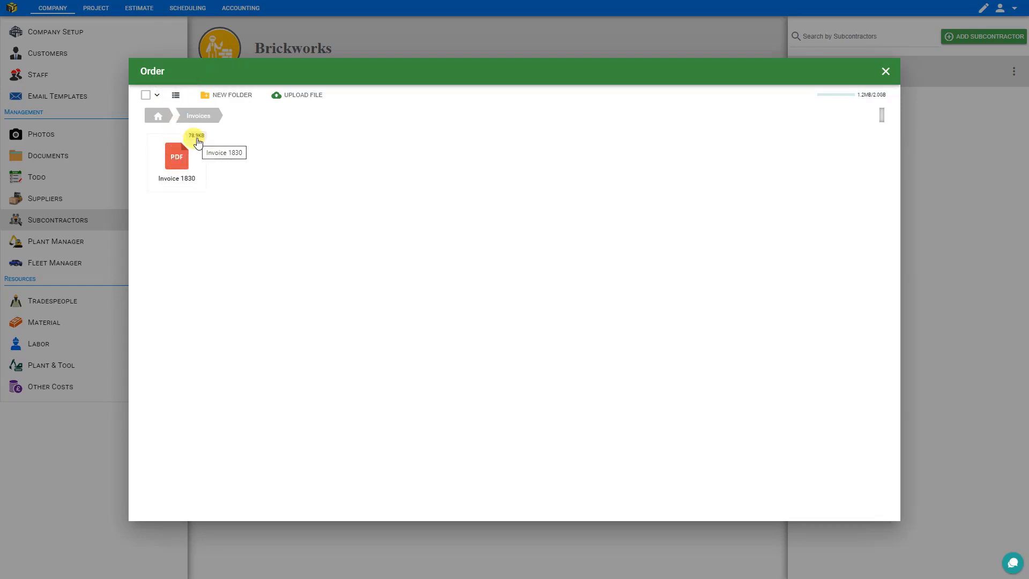
Get a share link for Invoice 1830 and copy it
{"action": "right_click", "coordinate": [175, 156]}
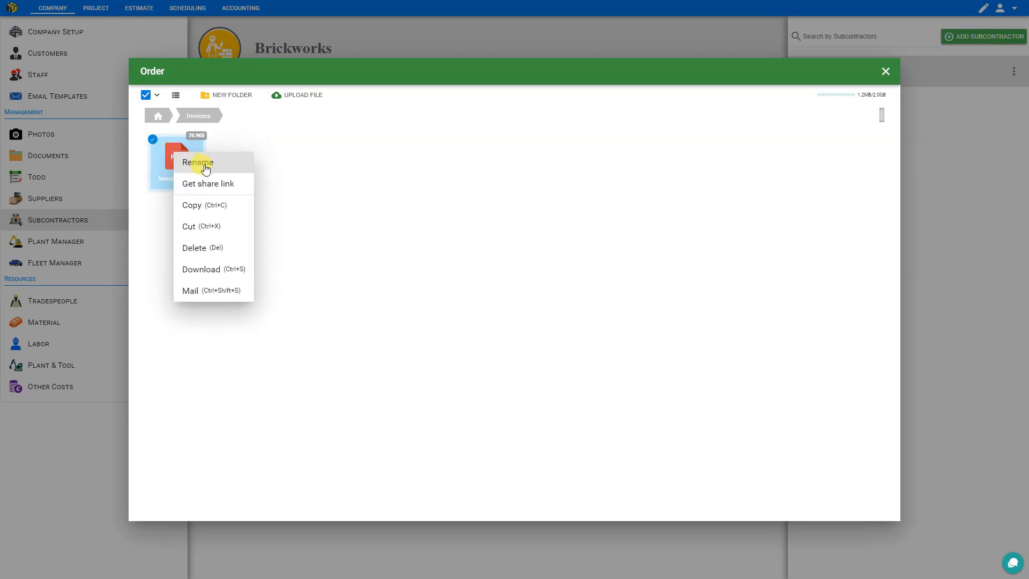
{"action": "left_click", "coordinate": [212, 184]}
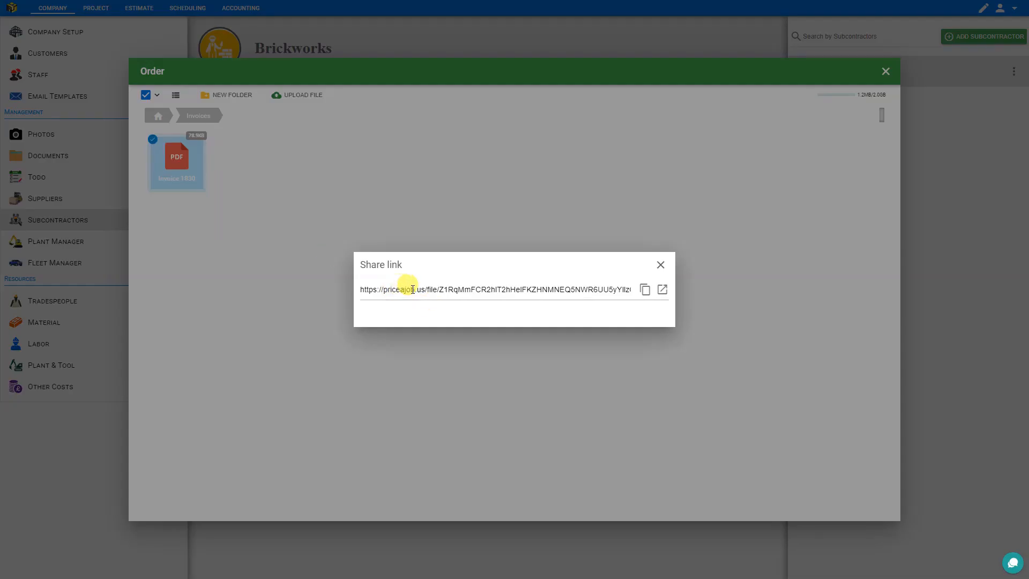
{"action": "left_click", "coordinate": [645, 290]}
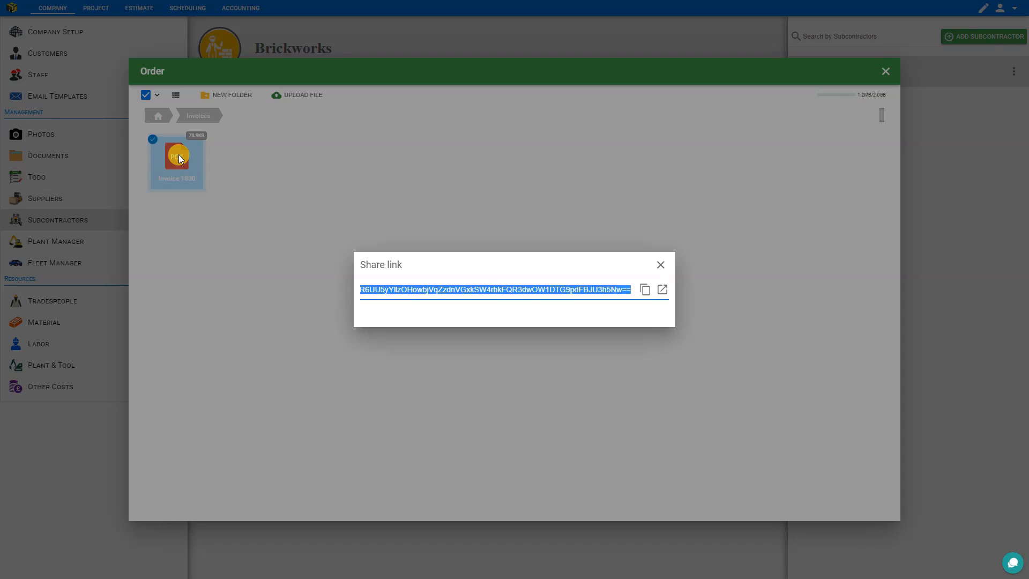
{"action": "left_click", "coordinate": [661, 265]}
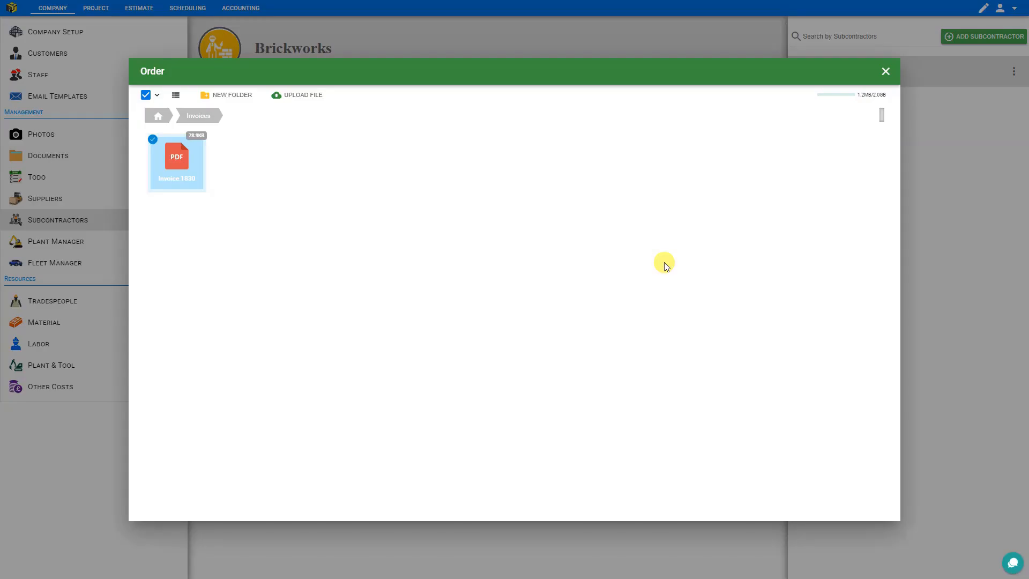
Start an email with Invoice 1830 attached, and return to the Invoices folder of the Brickworks job
{"action": "right_click", "coordinate": [178, 165]}
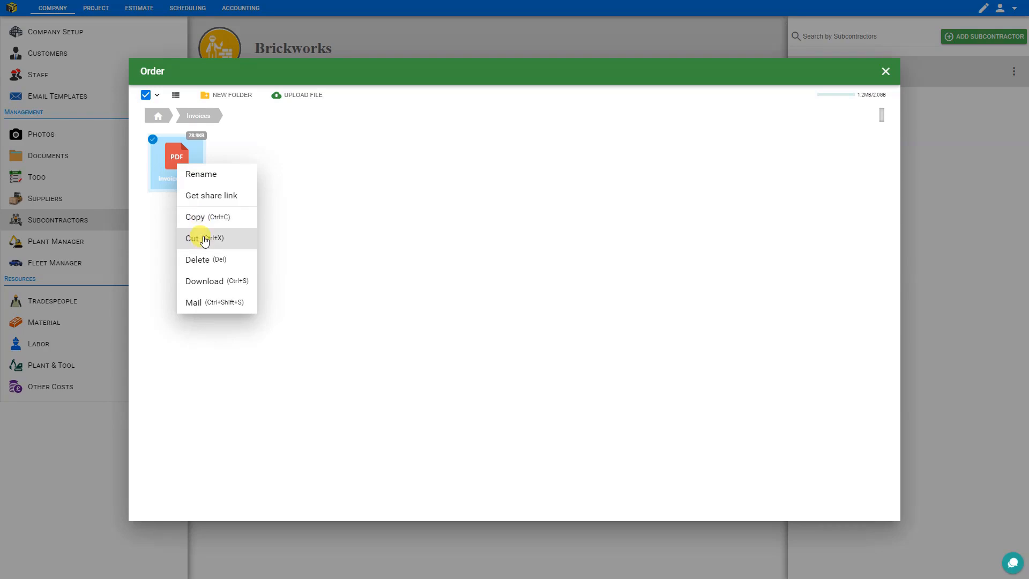
{"action": "left_click", "coordinate": [214, 303]}
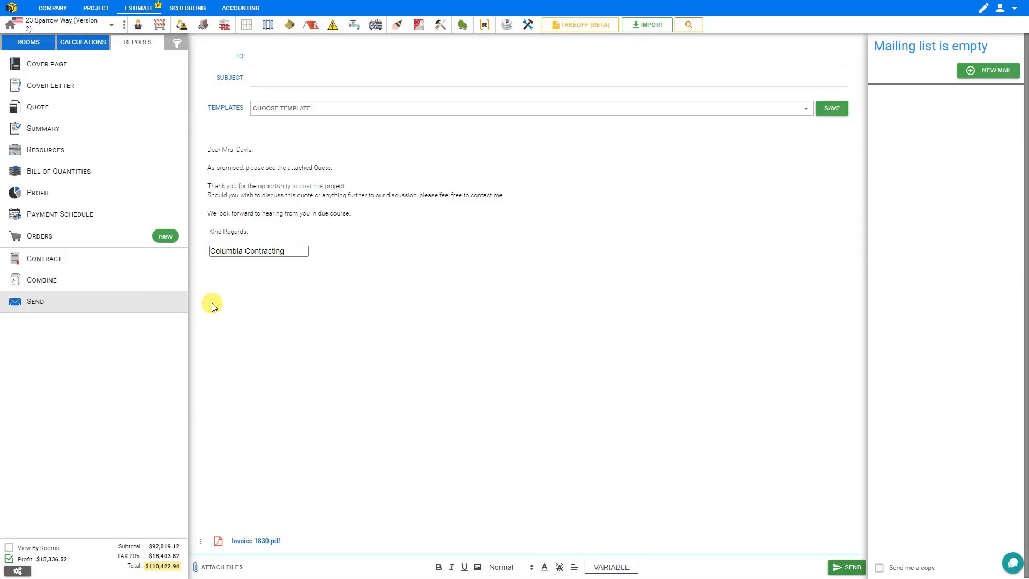
{"action": "left_click", "coordinate": [46, 9]}
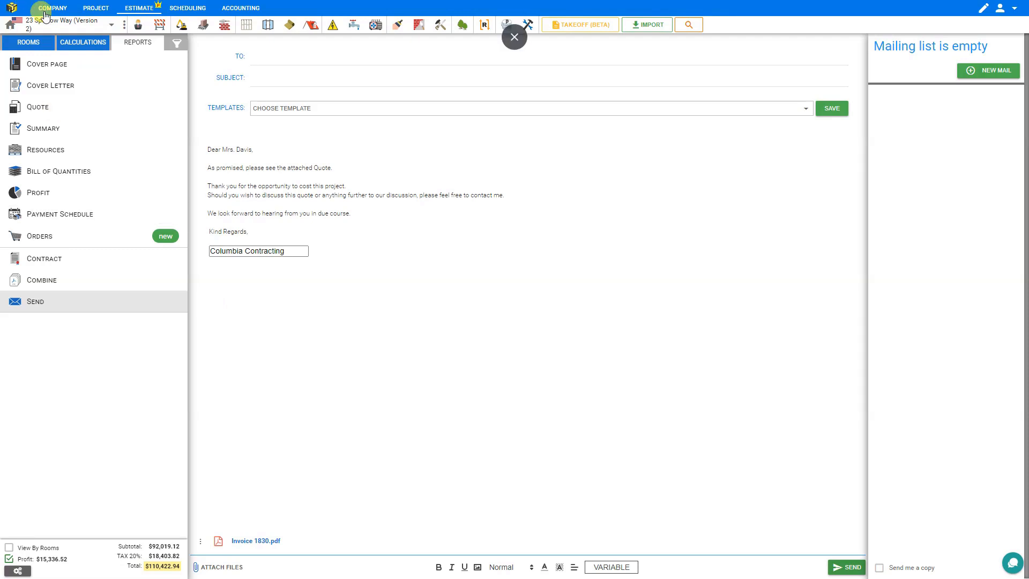
{"action": "left_click", "coordinate": [49, 219]}
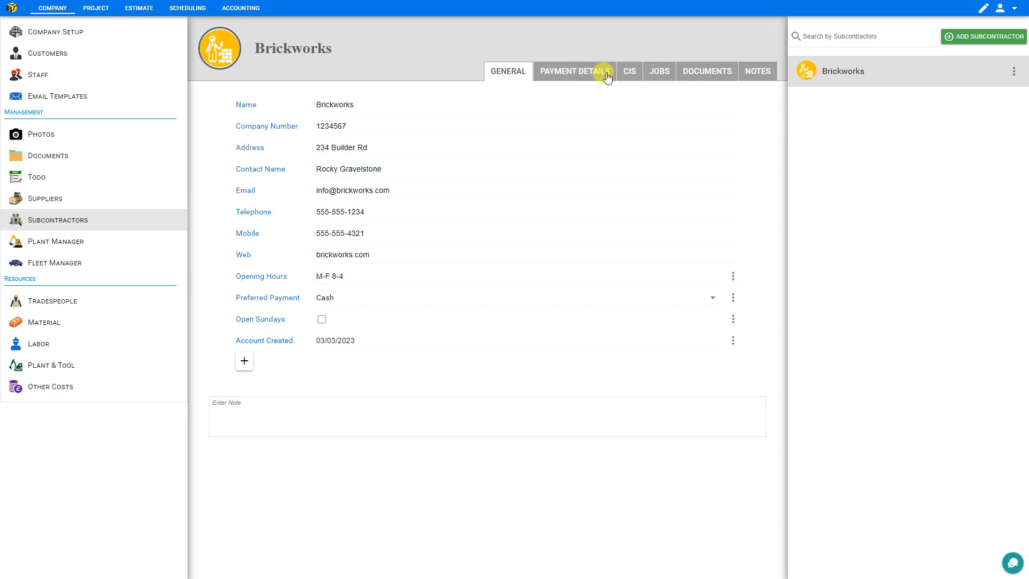
{"action": "left_click", "coordinate": [655, 72]}
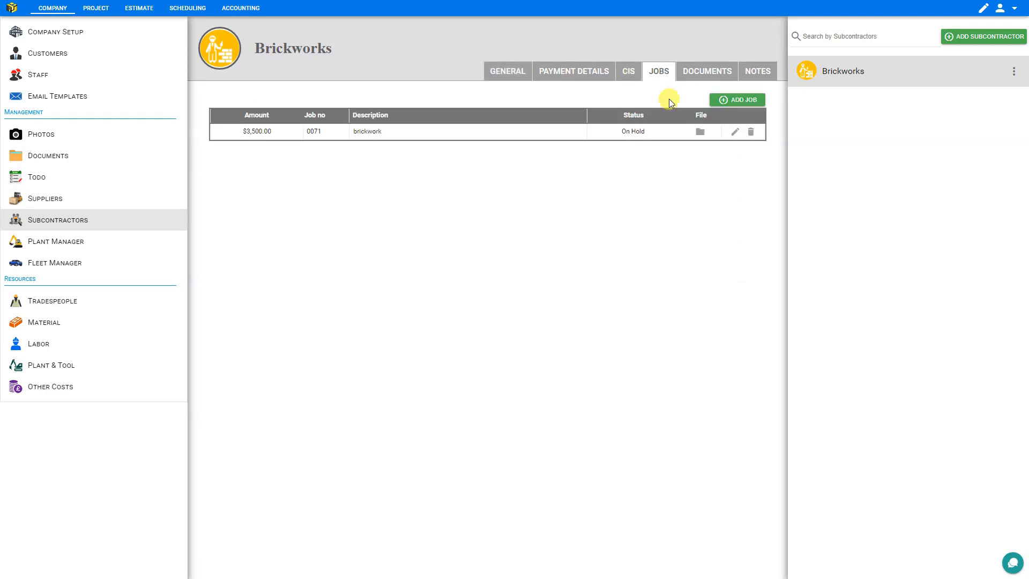
{"action": "left_click", "coordinate": [700, 134]}
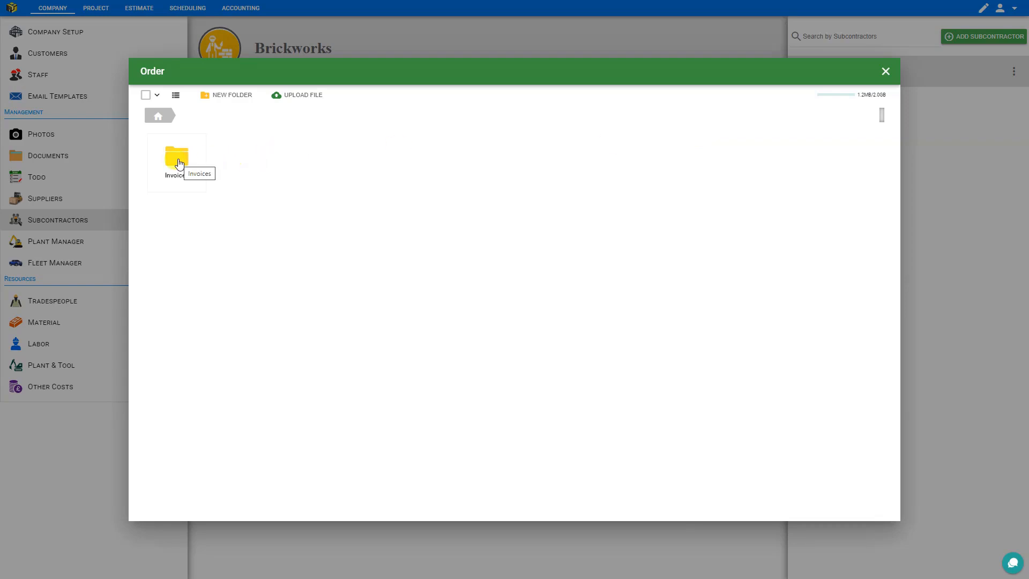
{"action": "double_click", "coordinate": [179, 162]}
Move Invoice 1830 out of the Invoices folder to the top level of the job's files, and create a folder named Returns
{"action": "left_click", "coordinate": [178, 163]}
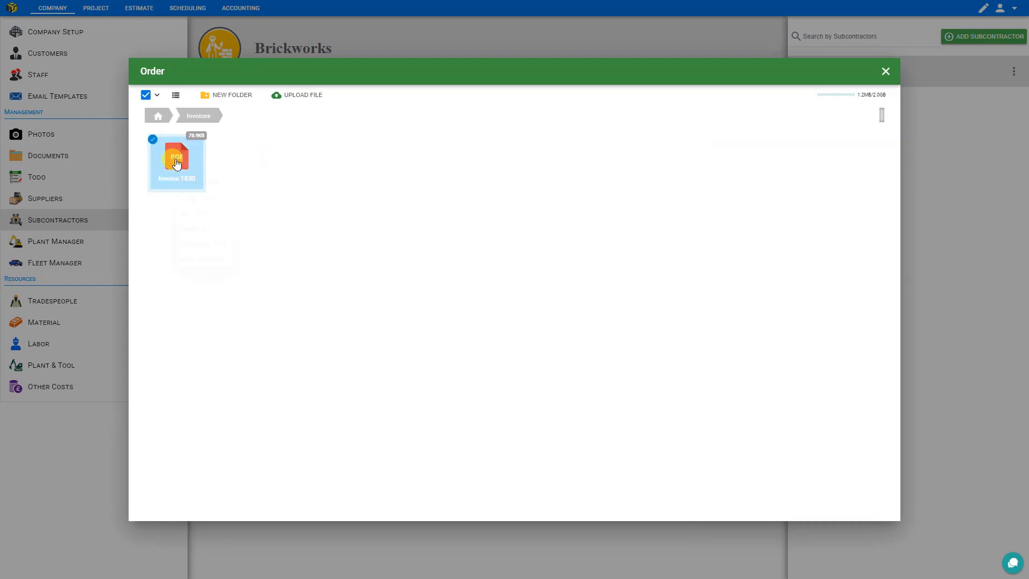
{"action": "right_click", "coordinate": [177, 163]}
{"action": "left_click", "coordinate": [201, 239]}
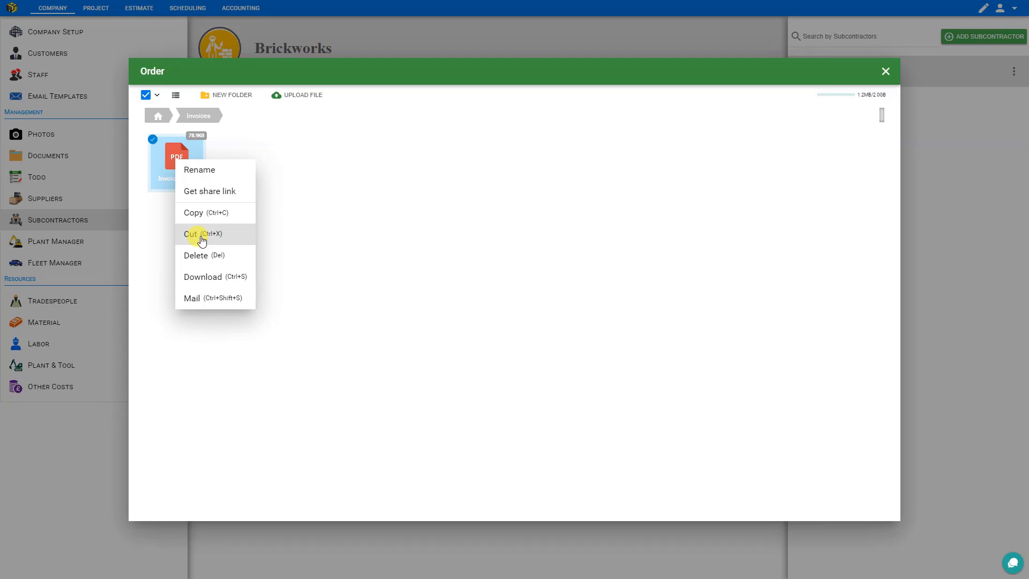
{"action": "left_click", "coordinate": [150, 118]}
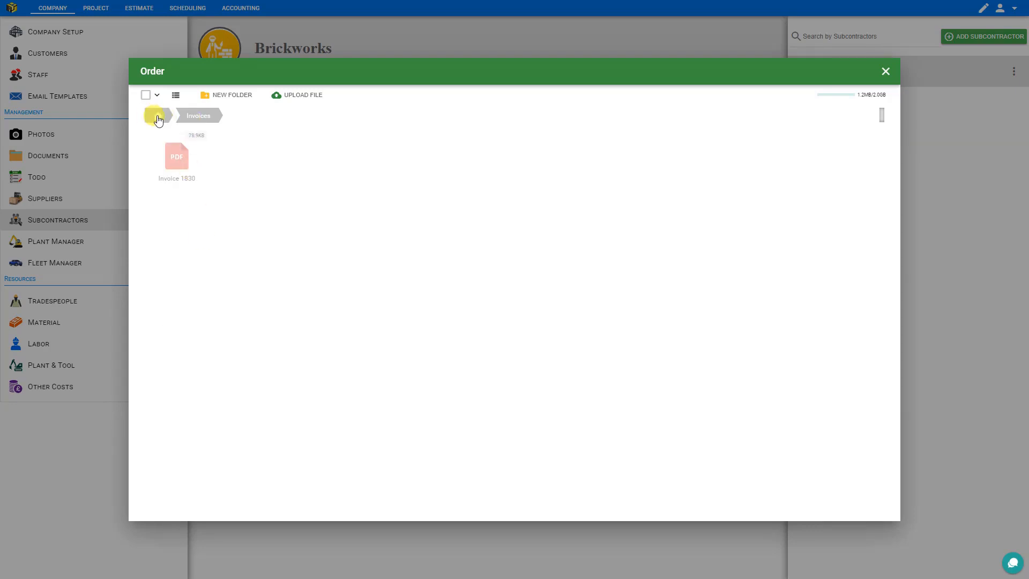
{"action": "right_click", "coordinate": [277, 176]}
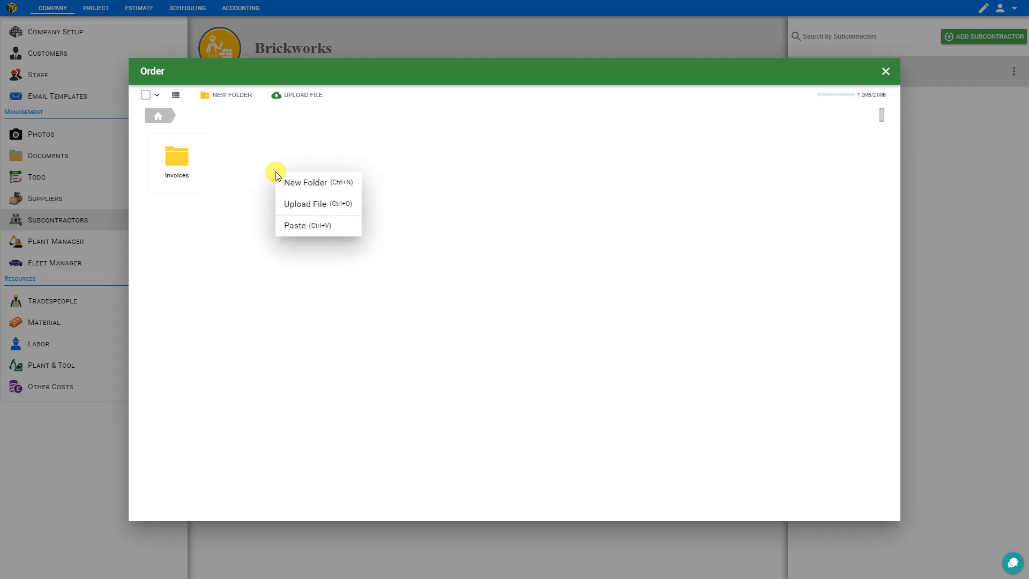
{"action": "left_click", "coordinate": [299, 224]}
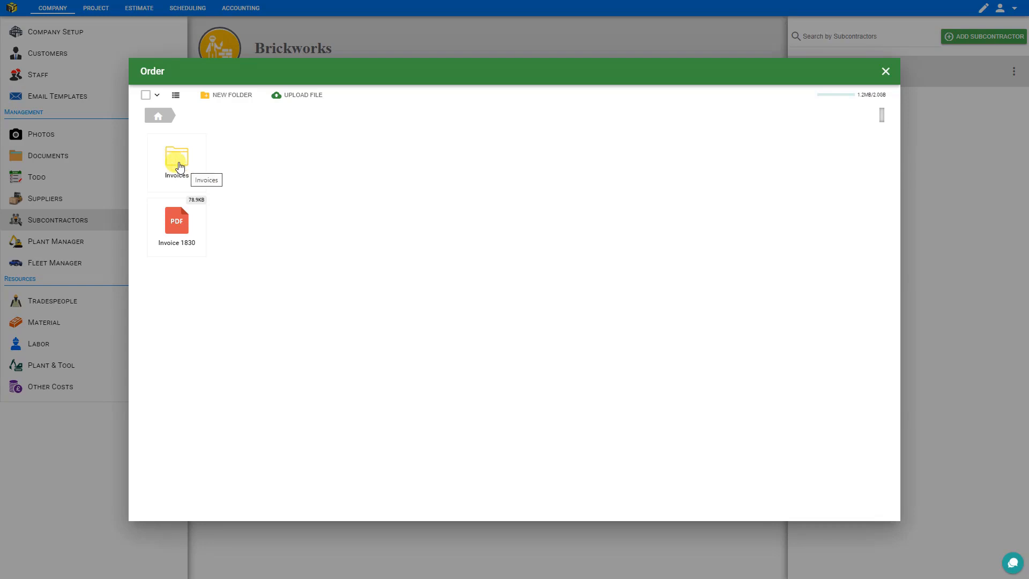
{"action": "left_click", "coordinate": [231, 94]}
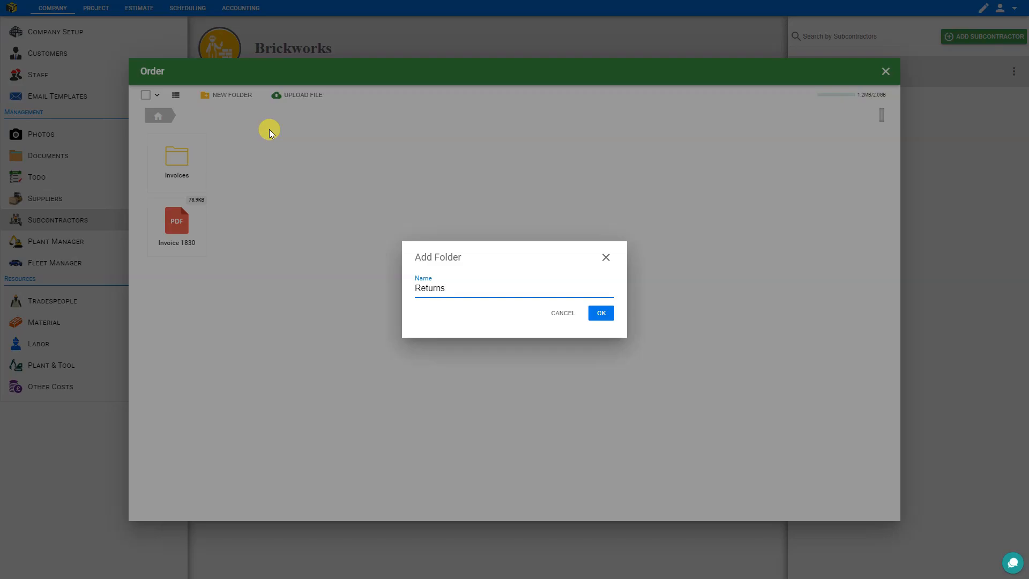
{"action": "key", "text": "Return"}
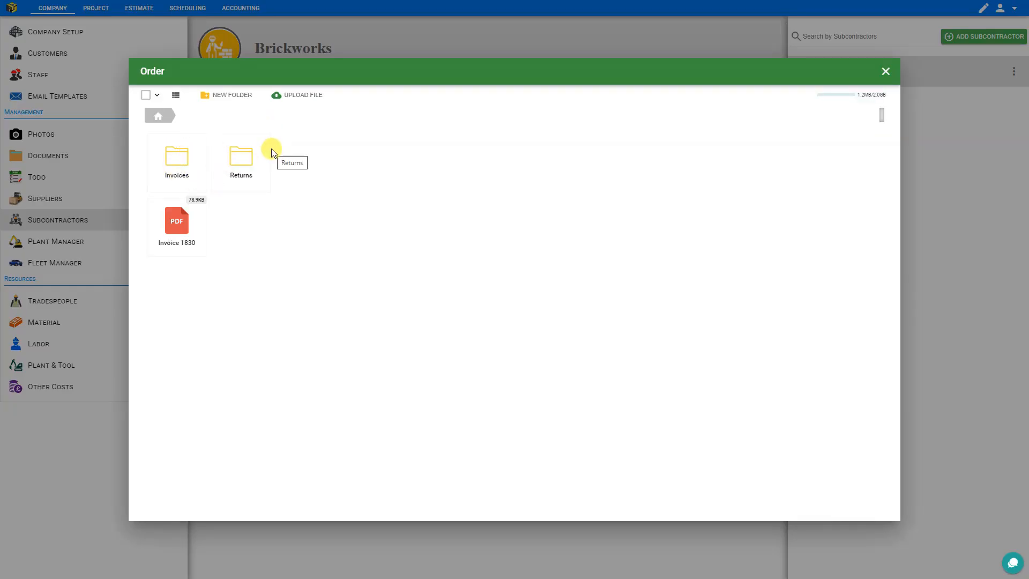
Try selecting the Invoices and Returns folders individually, and the bulk selections for all items, none, folders only and files only
{"action": "left_click", "coordinate": [180, 164]}
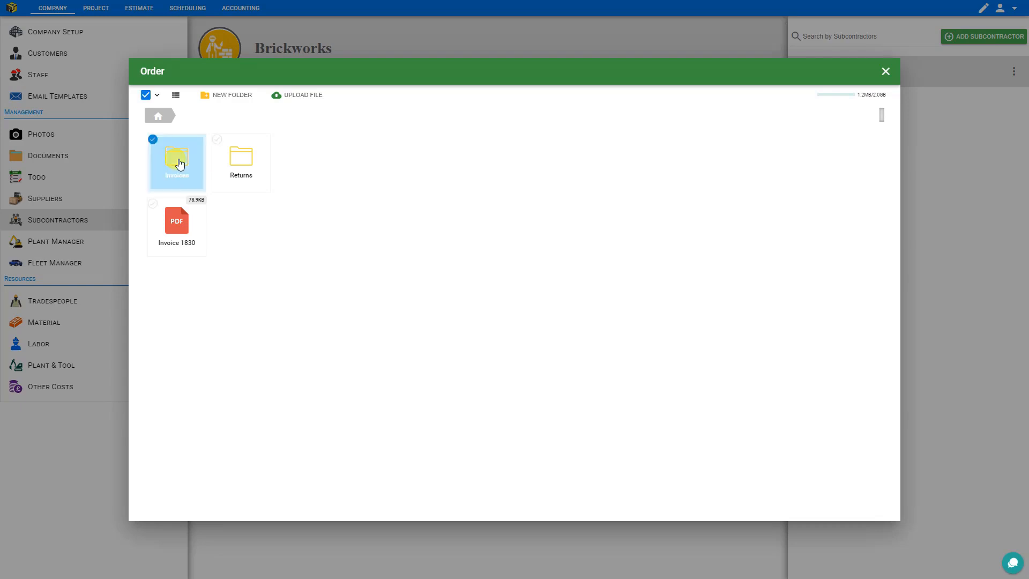
{"action": "left_click", "coordinate": [237, 156]}
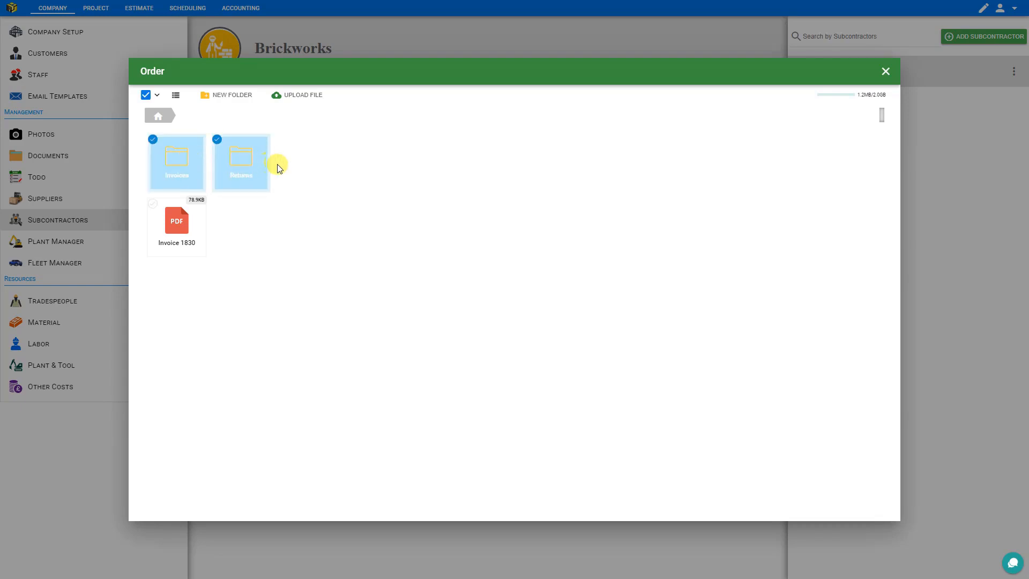
{"action": "left_click", "coordinate": [244, 221]}
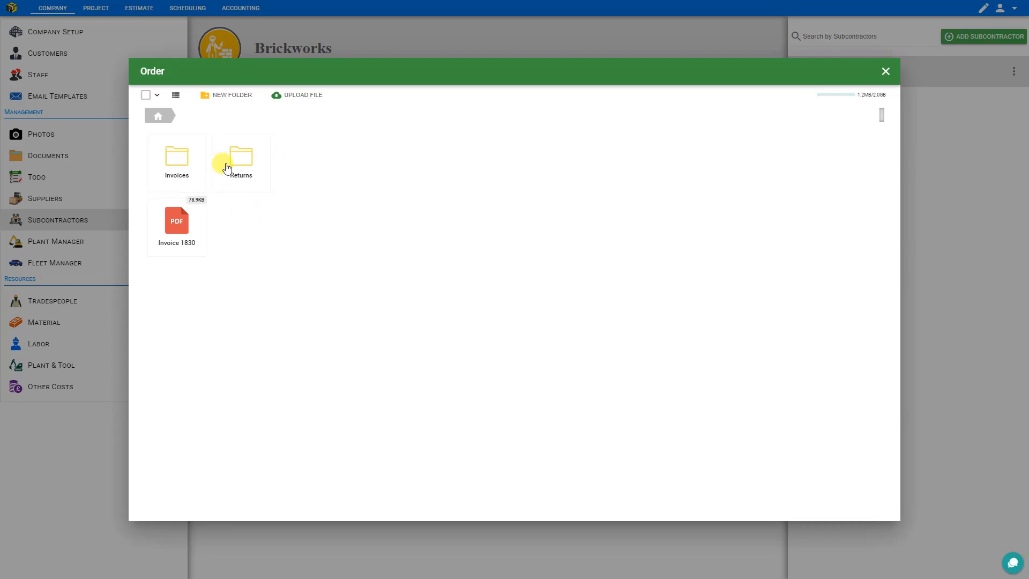
{"action": "left_click", "coordinate": [146, 97]}
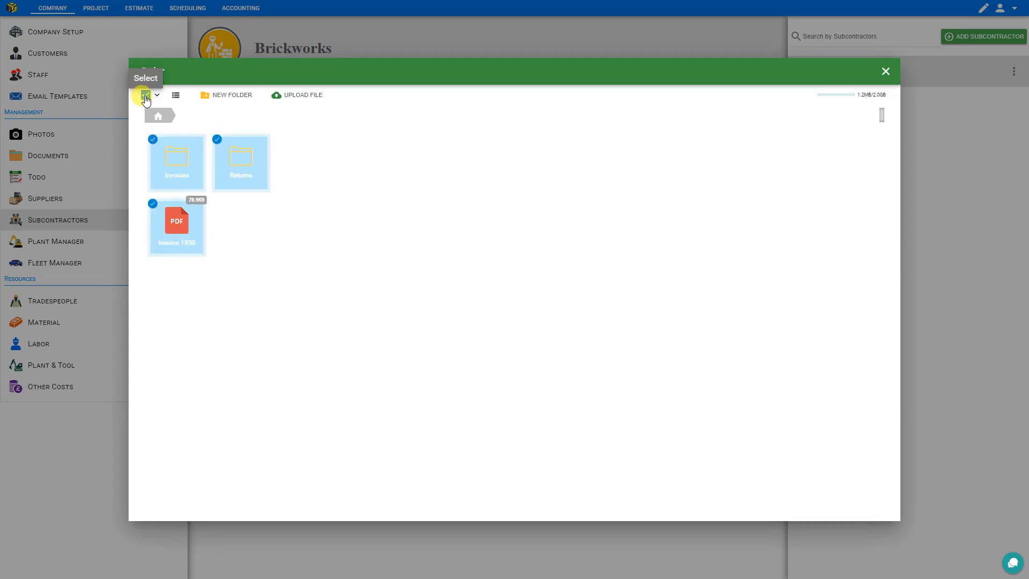
{"action": "left_click", "coordinate": [157, 95]}
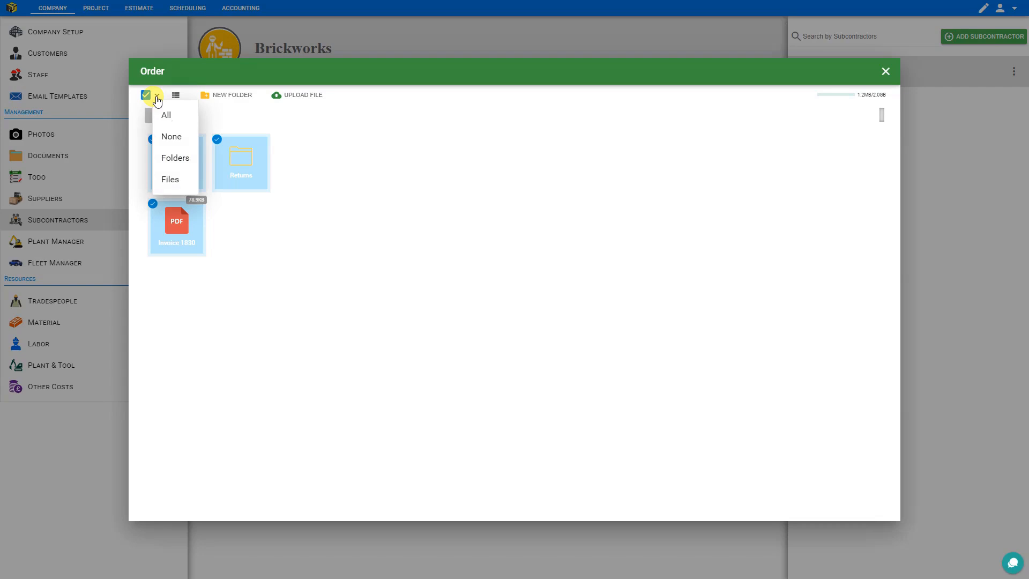
{"action": "left_click", "coordinate": [167, 135]}
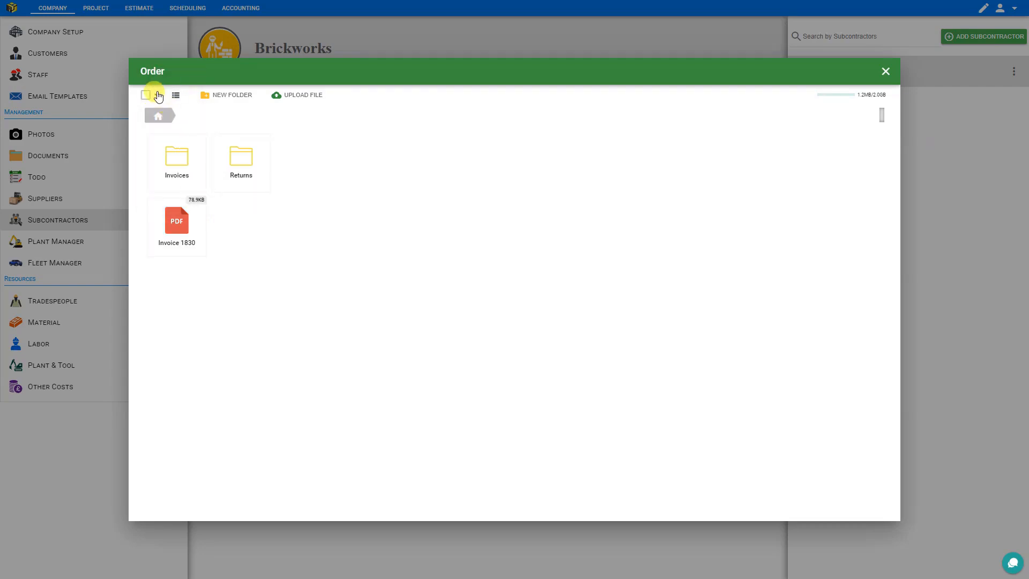
{"action": "left_click", "coordinate": [157, 96]}
{"action": "left_click", "coordinate": [169, 156]}
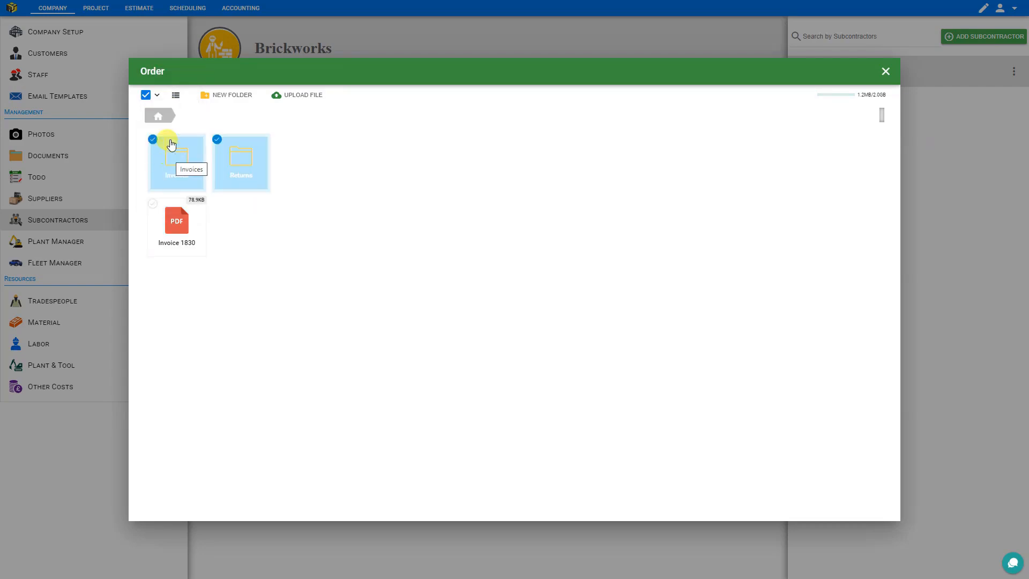
{"action": "left_click", "coordinate": [157, 96]}
{"action": "left_click", "coordinate": [169, 180]}
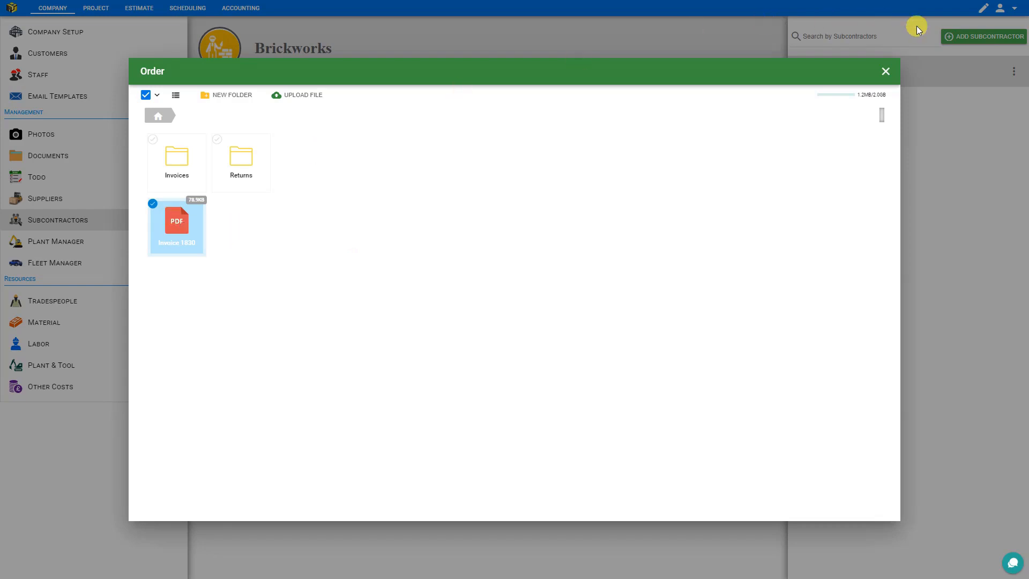
Close the job's files and upload the Certificate of Incorporation PDF to the Brickworks subcontractor's documents
{"action": "left_click", "coordinate": [885, 74]}
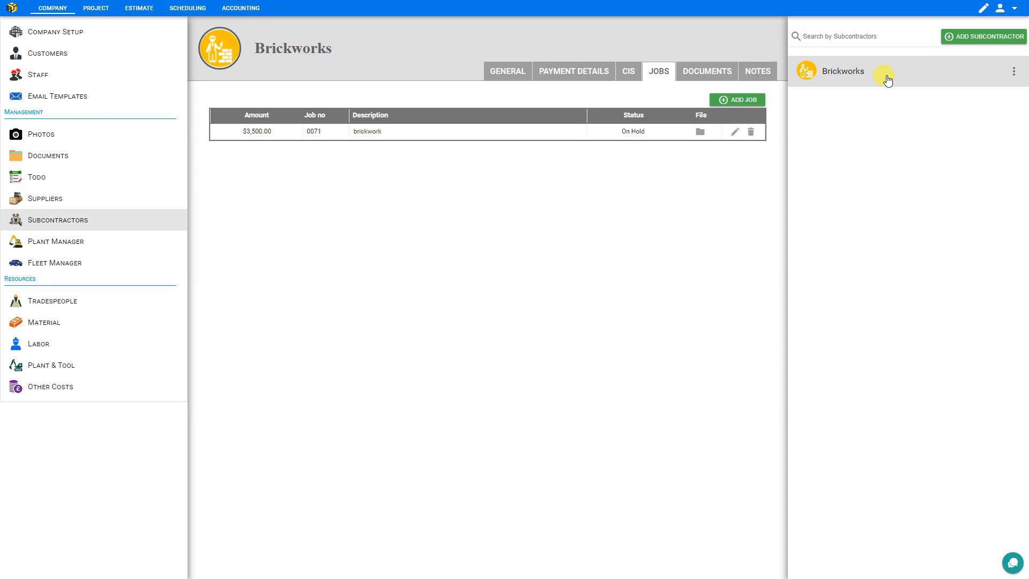
{"action": "left_click", "coordinate": [706, 73]}
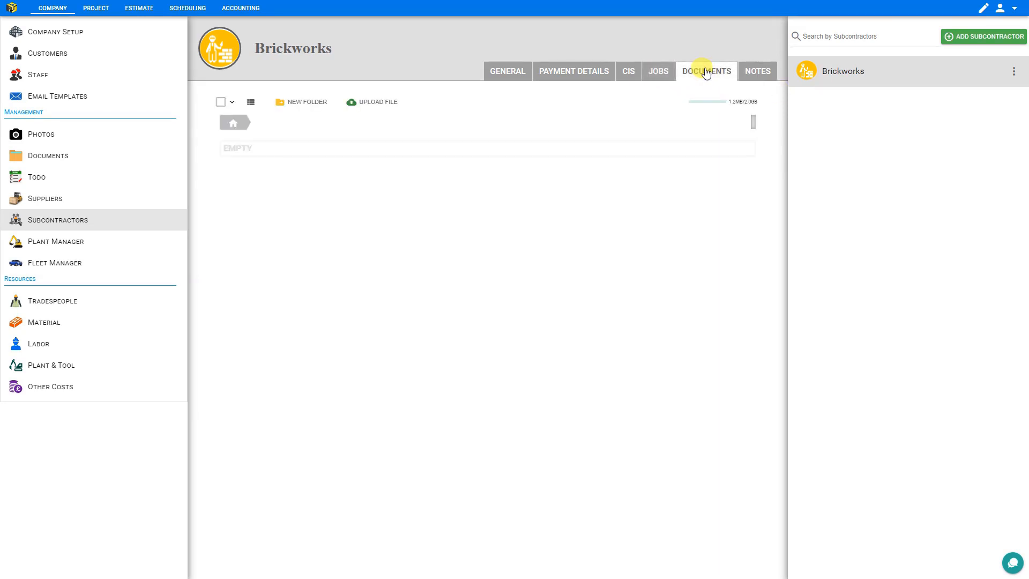
{"action": "left_click", "coordinate": [658, 74]}
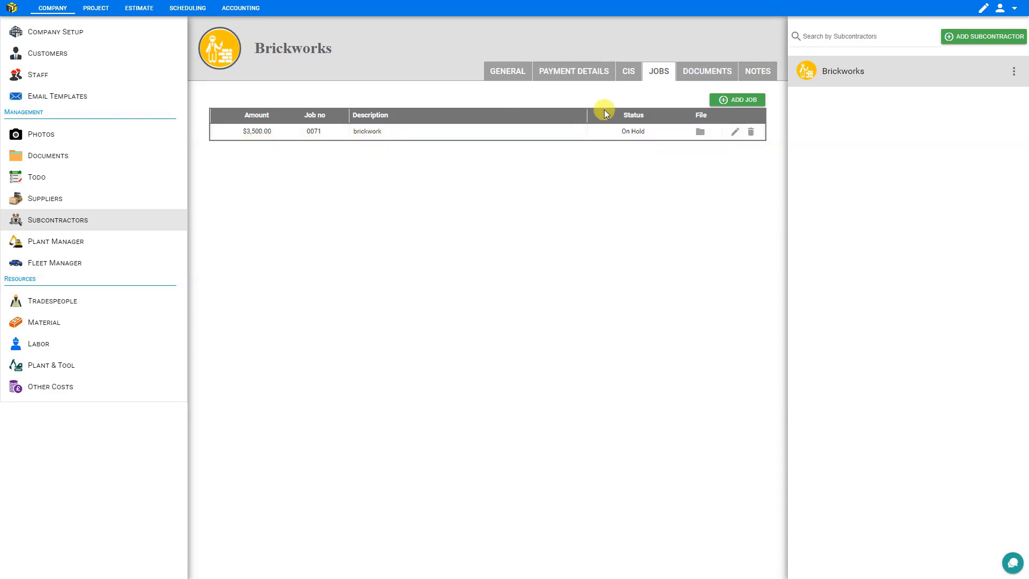
{"action": "left_click", "coordinate": [625, 78]}
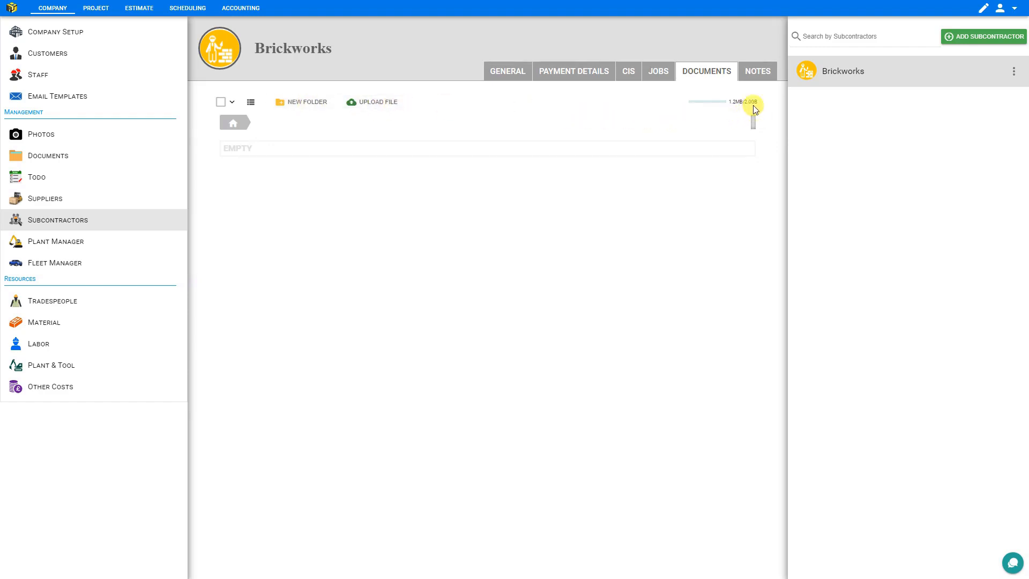
{"action": "left_click", "coordinate": [377, 104]}
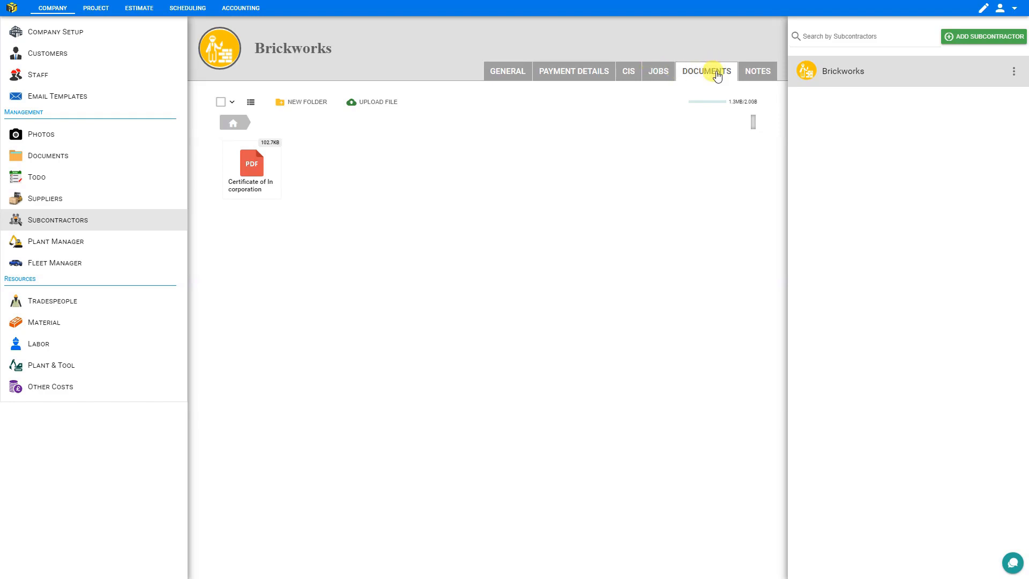
Review the general details of Brickworks and add three blank notes to its notes list
{"action": "left_click", "coordinate": [758, 74]}
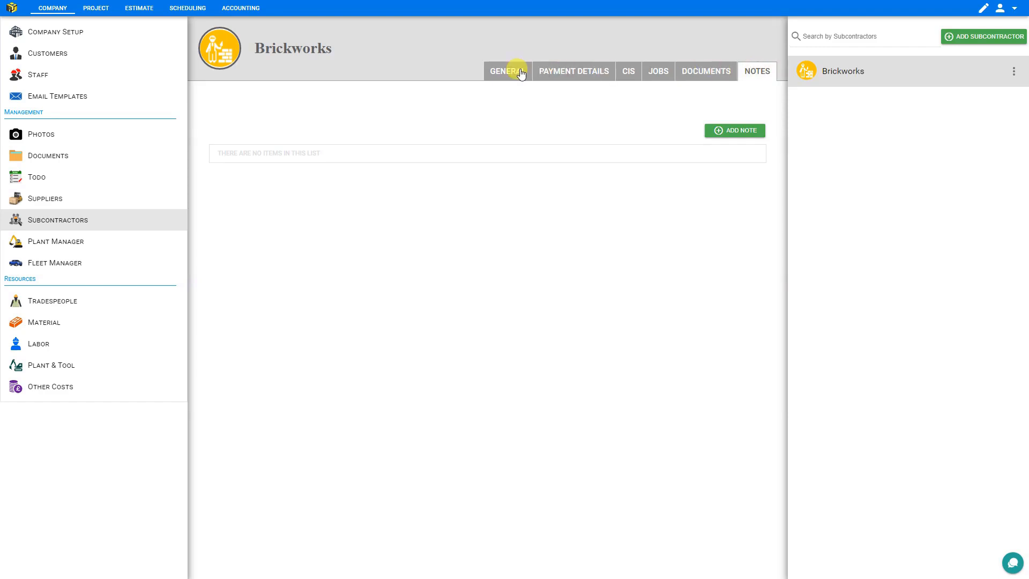
{"action": "left_click", "coordinate": [505, 73]}
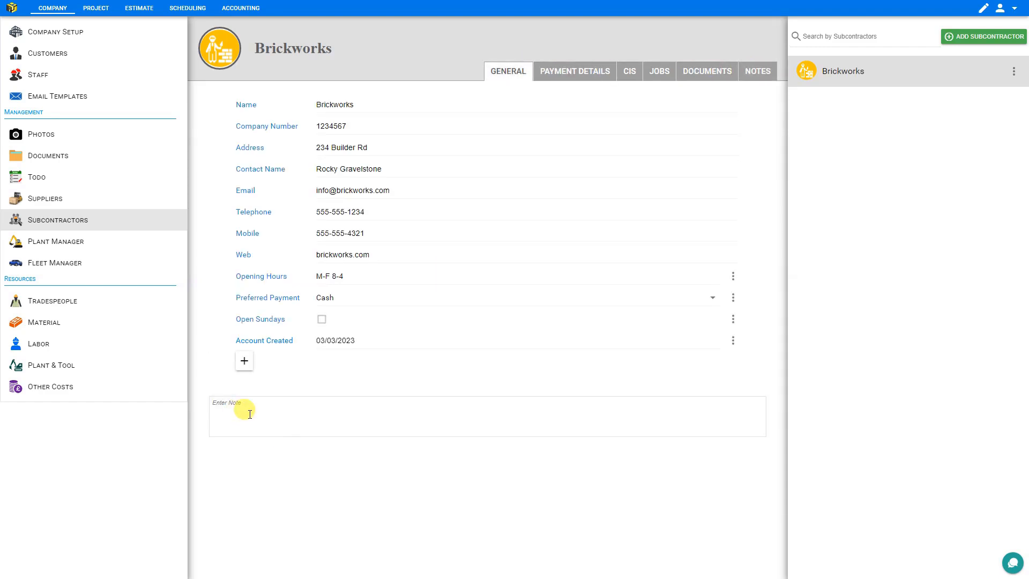
{"action": "left_click", "coordinate": [761, 76]}
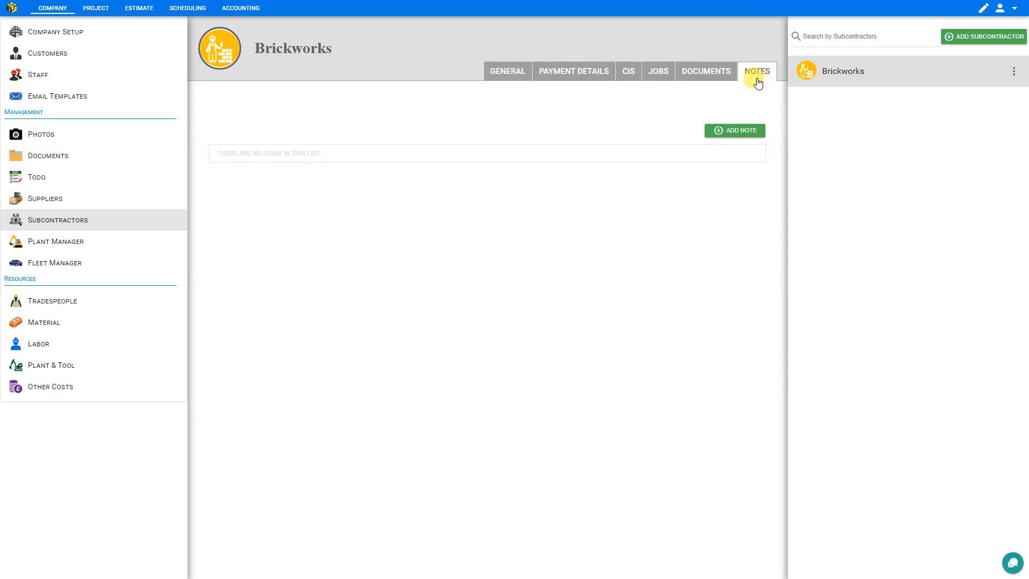
{"action": "left_click", "coordinate": [737, 131]}
{"action": "left_click", "coordinate": [737, 132]}
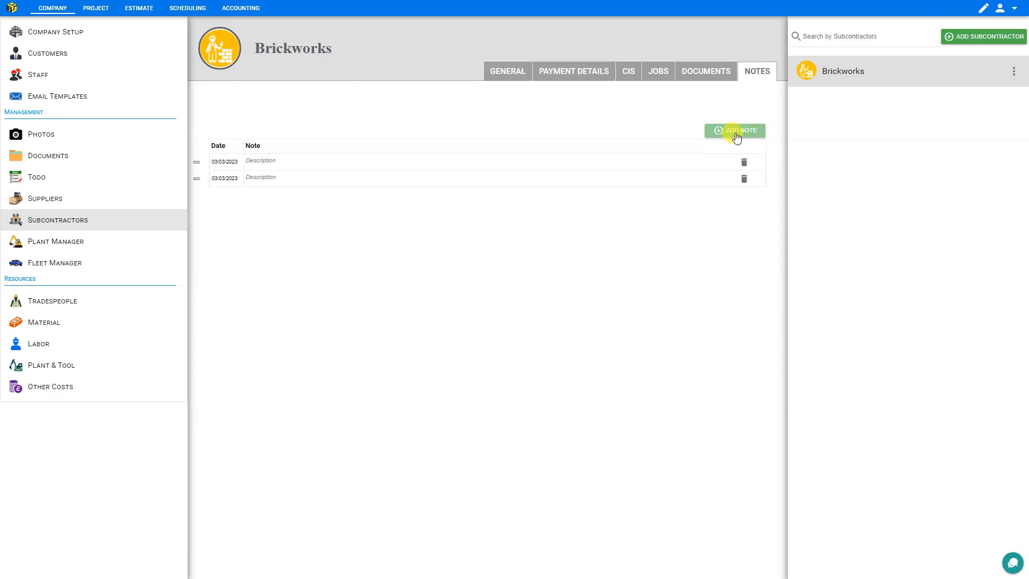
Set the date of the first Brickworks note to 19/08/2010
{"action": "left_click", "coordinate": [223, 161]}
{"action": "left_click", "coordinate": [264, 161]}
{"action": "left_click", "coordinate": [221, 162]}
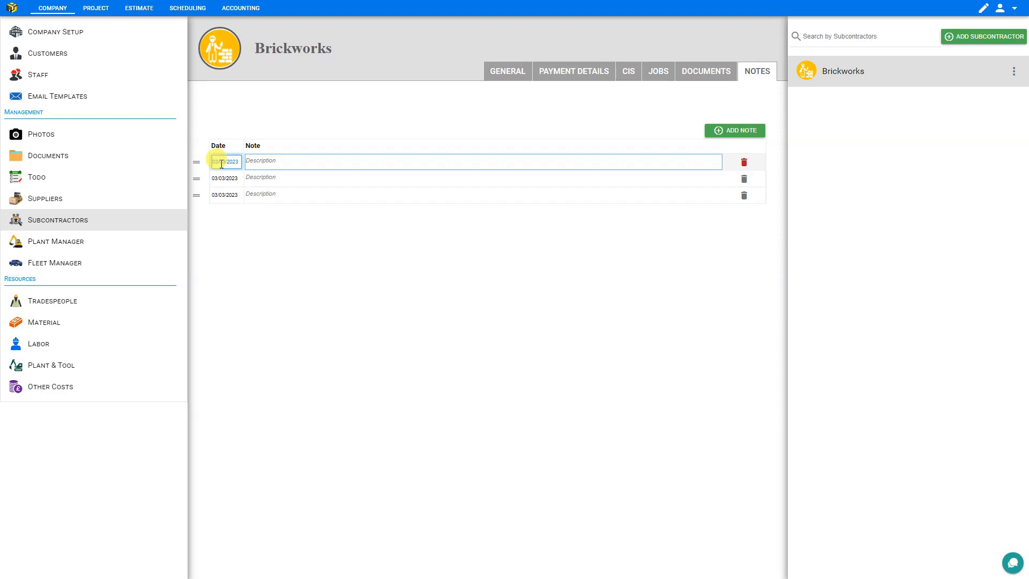
{"action": "left_click", "coordinate": [222, 163]}
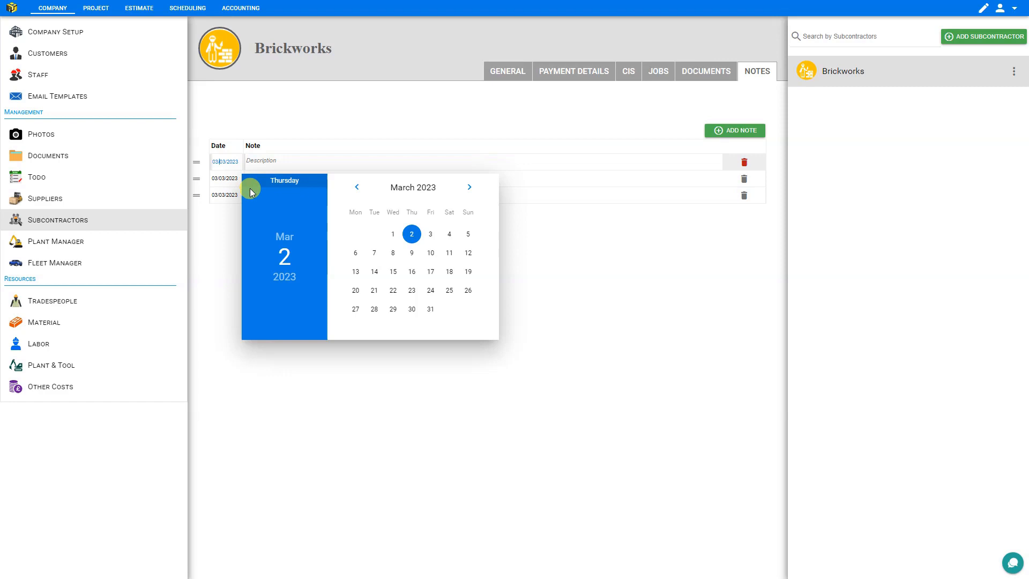
{"action": "left_click", "coordinate": [284, 277]}
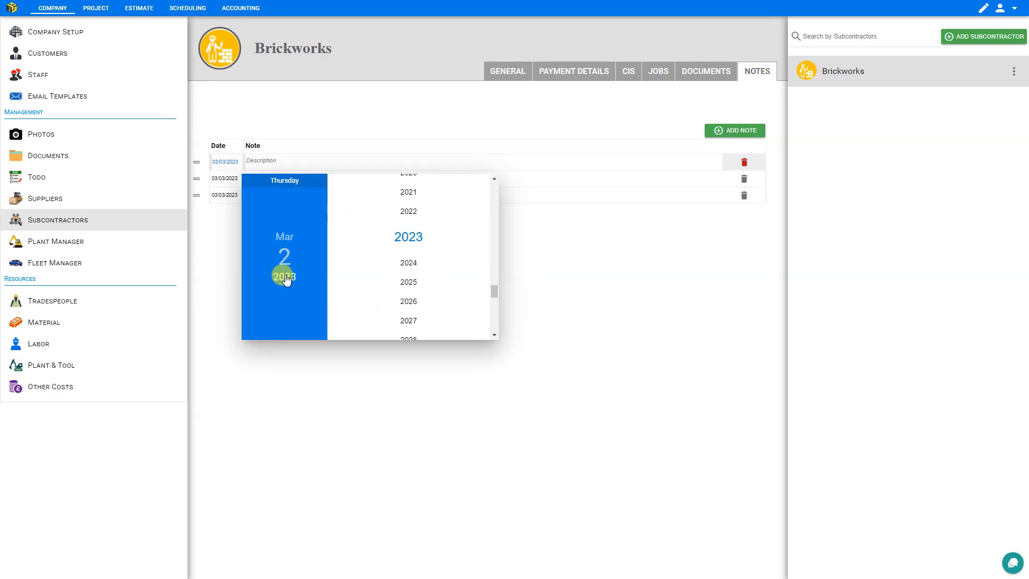
{"action": "scroll", "coordinate": [444, 244], "scroll_direction": "up", "scroll_amount": 5}
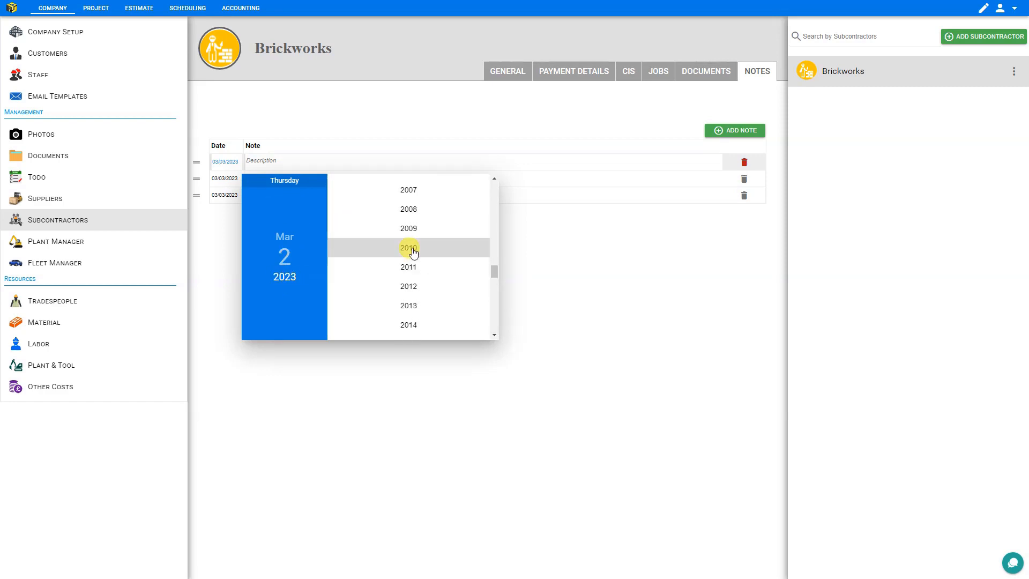
{"action": "left_click", "coordinate": [412, 249]}
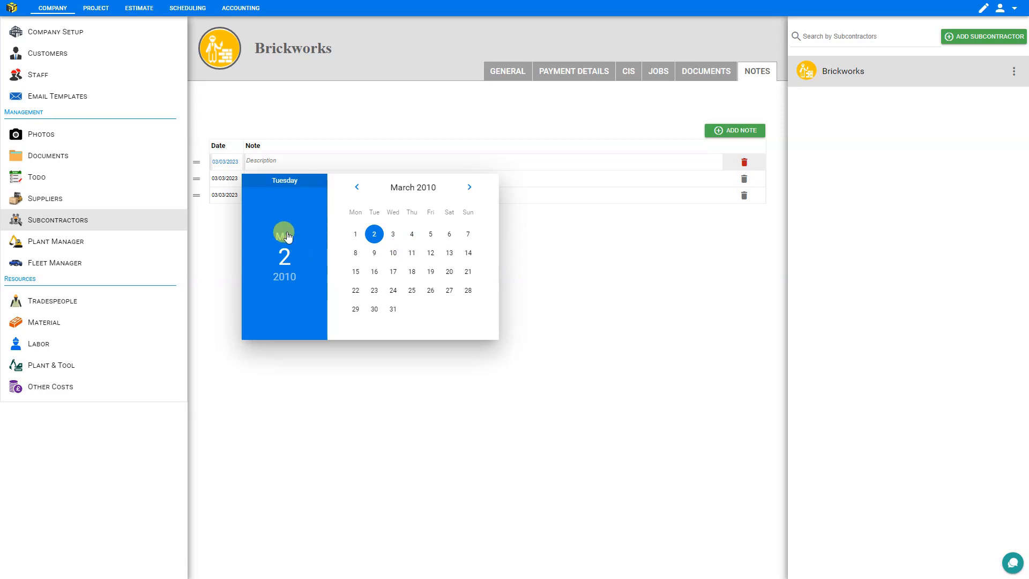
{"action": "left_click", "coordinate": [288, 237]}
{"action": "scroll", "coordinate": [414, 260], "scroll_direction": "down", "scroll_amount": 1}
{"action": "left_click", "coordinate": [416, 261]}
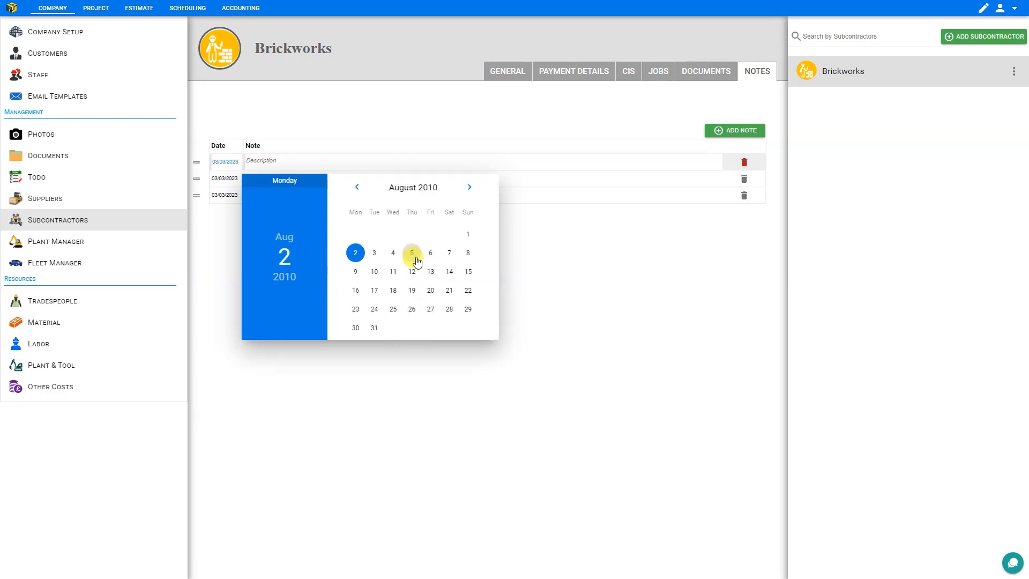
{"action": "left_click", "coordinate": [408, 290]}
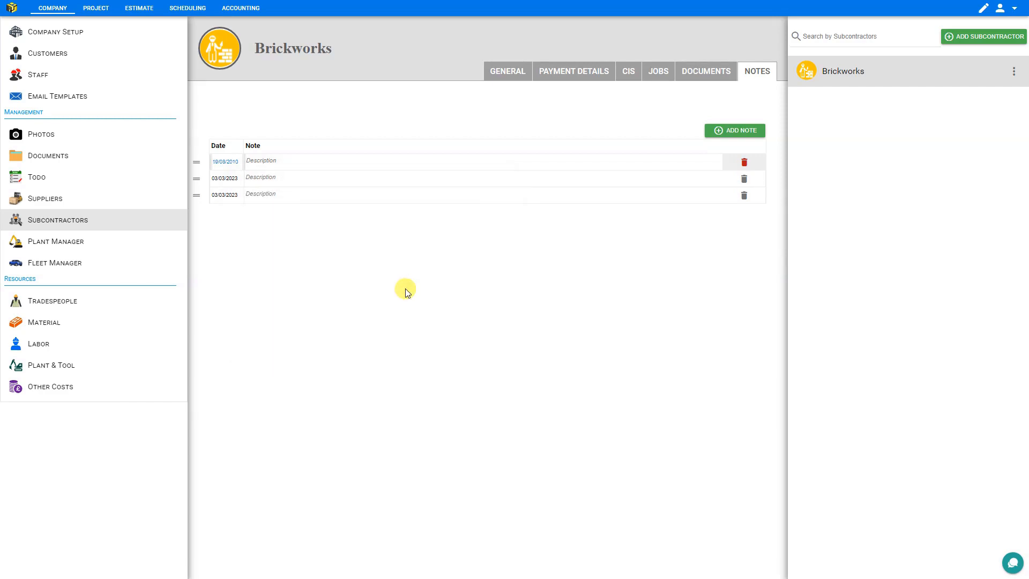
Set the date of the second Brickworks note to 17/02/2022
{"action": "left_click", "coordinate": [225, 178]}
{"action": "left_click", "coordinate": [364, 205]}
{"action": "left_click", "coordinate": [362, 206]}
{"action": "left_click", "coordinate": [359, 206]}
{"action": "left_click", "coordinate": [358, 208]}
{"action": "left_click", "coordinate": [358, 207]}
{"action": "left_click", "coordinate": [357, 206]}
{"action": "left_click", "coordinate": [357, 205]}
{"action": "left_click", "coordinate": [410, 288]}
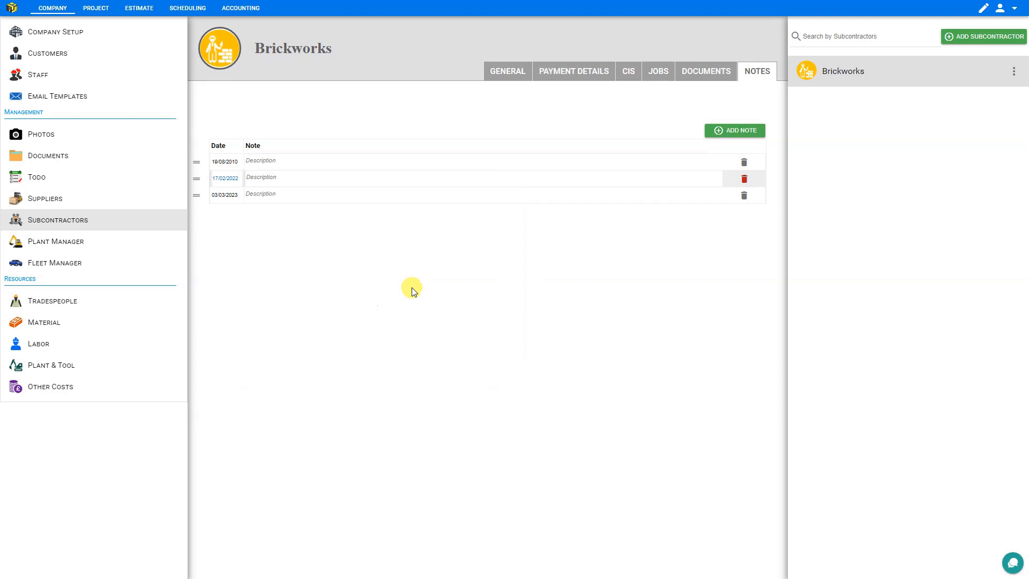
Move the note dated 03/03/2023 to the top of the Brickworks notes list, leaving the note descriptions blank
{"action": "left_click", "coordinate": [271, 160]}
{"action": "left_click", "coordinate": [279, 180]}
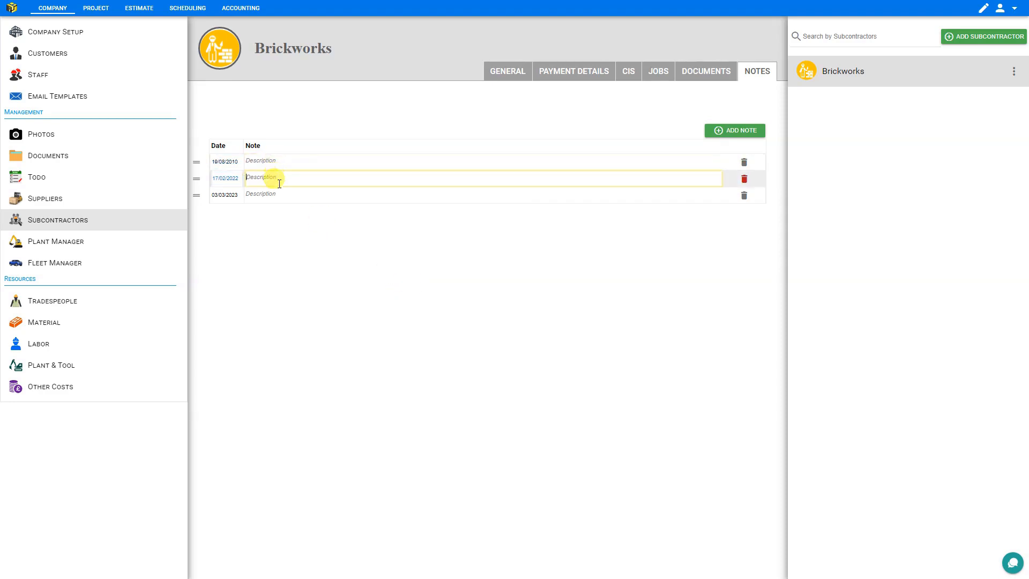
{"action": "left_click", "coordinate": [276, 196]}
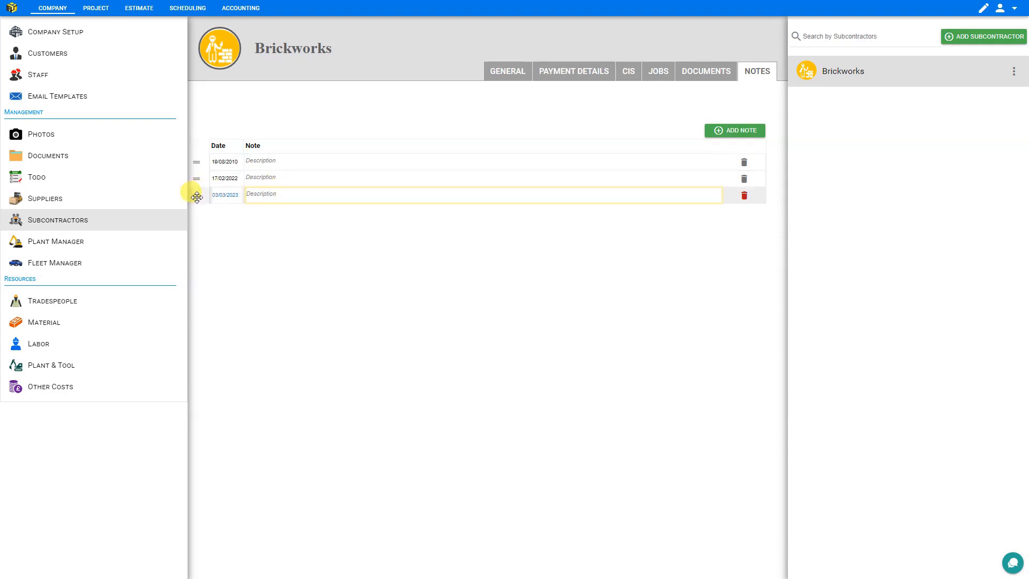
{"action": "left_click_drag", "start_coordinate": [196, 197], "coordinate": [211, 170]}
{"action": "left_click", "coordinate": [215, 180]}
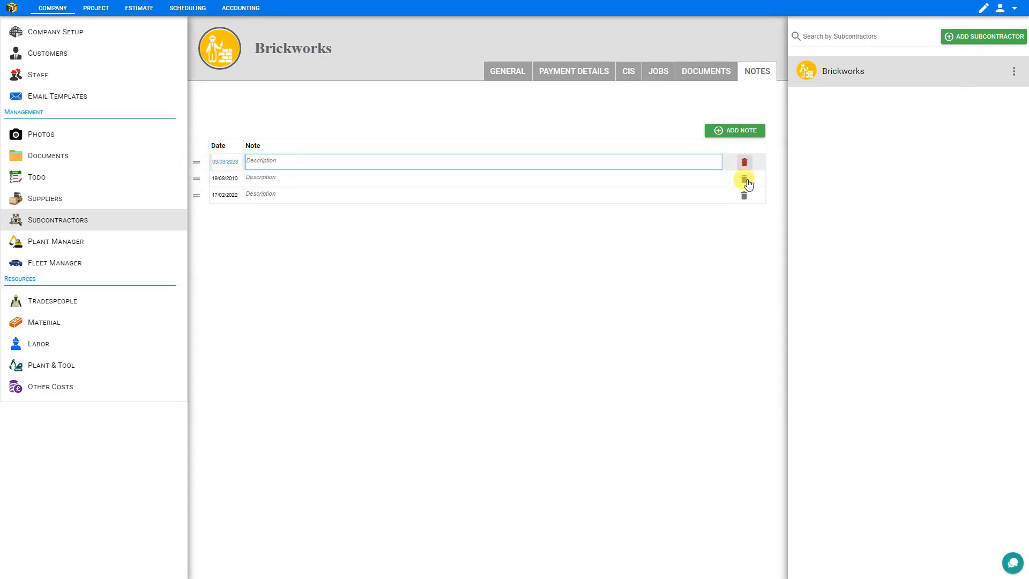
Delete the note dated 17/02/2022 from the Brickworks notes list
{"action": "left_click", "coordinate": [745, 197]}
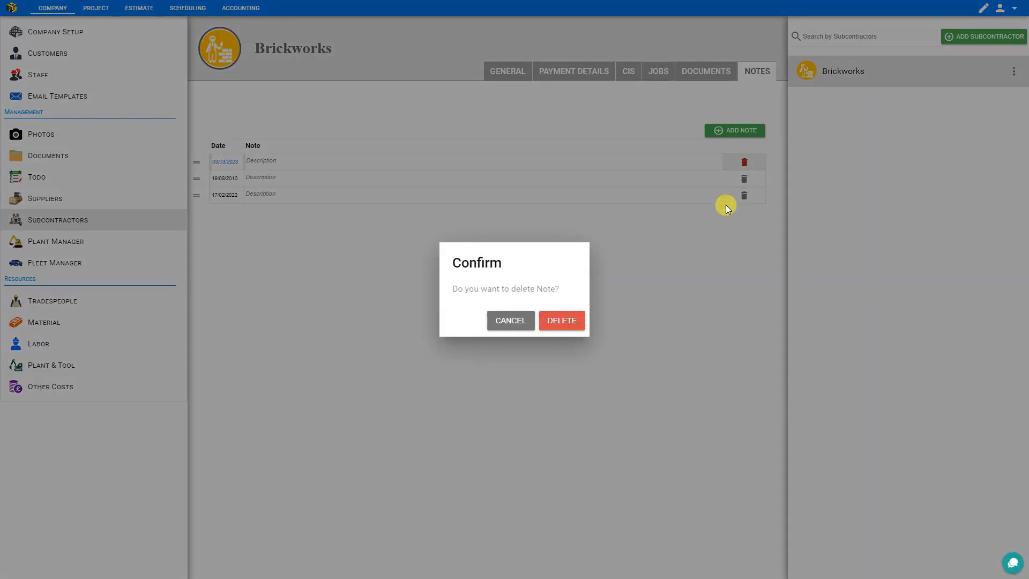
{"action": "left_click", "coordinate": [570, 325]}
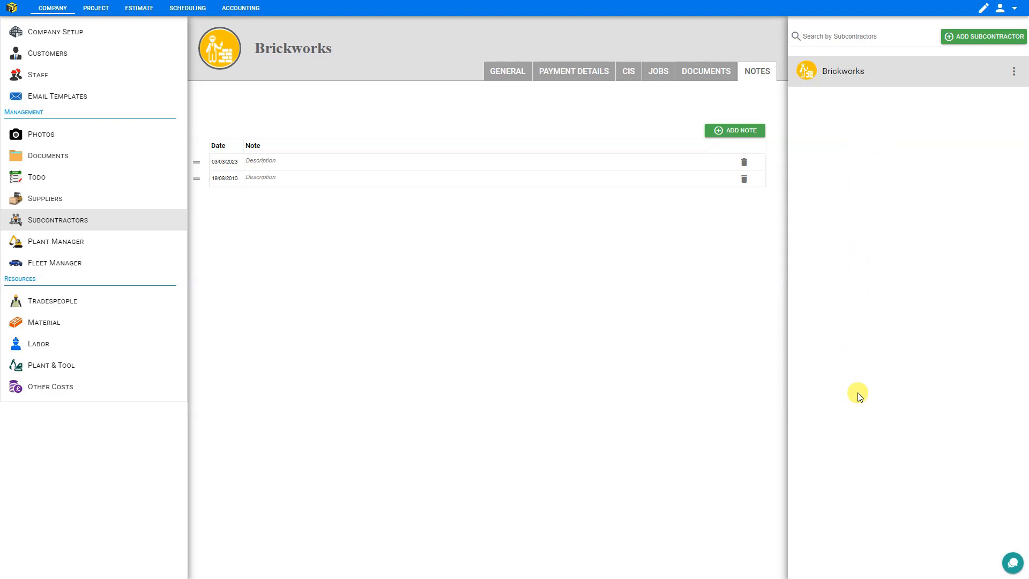
Add two more subcontractors titled A1 and B2
{"action": "left_click", "coordinate": [999, 41]}
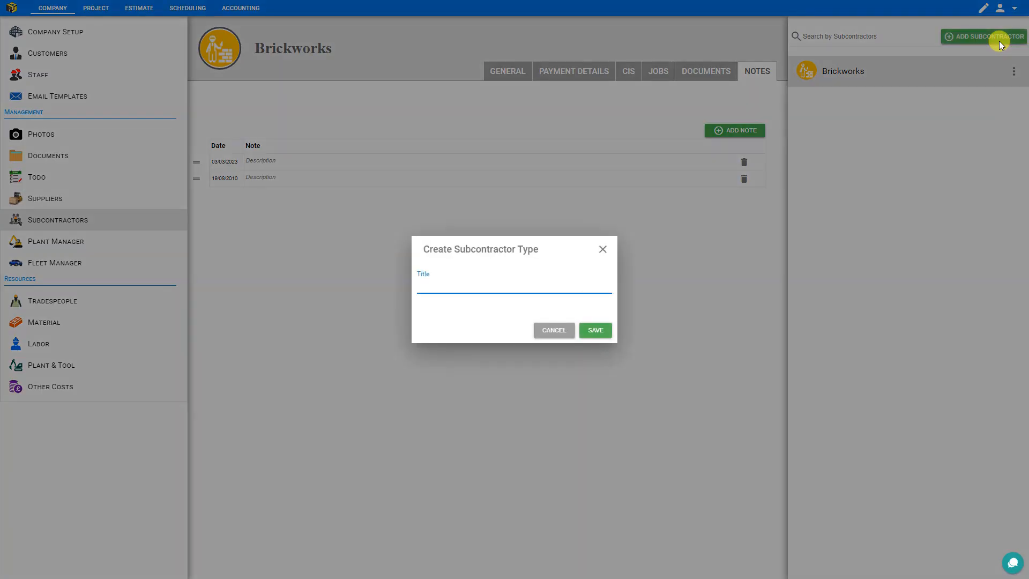
{"action": "type", "text": "A1"}
{"action": "key", "text": "Return"}
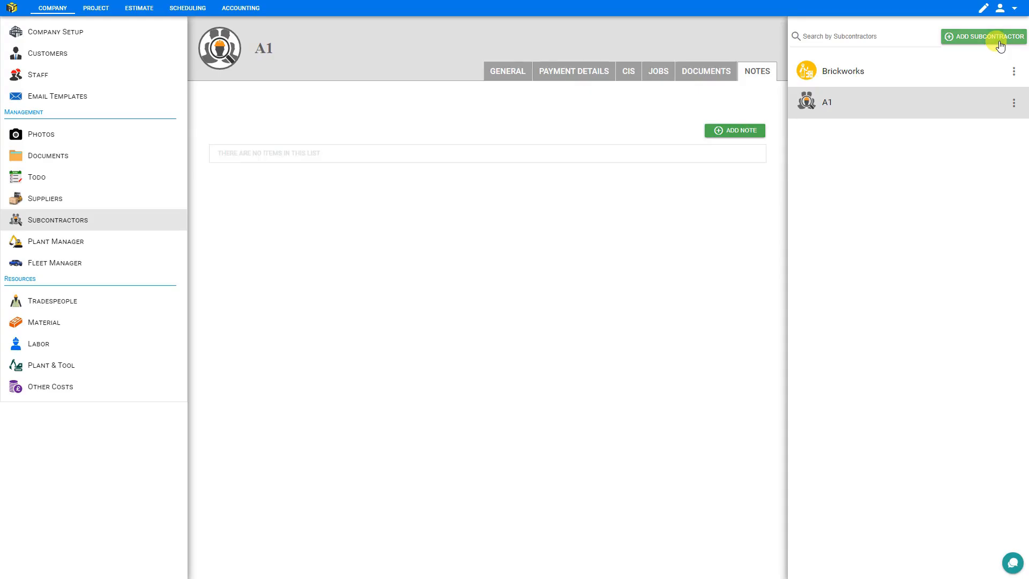
{"action": "left_click", "coordinate": [999, 41]}
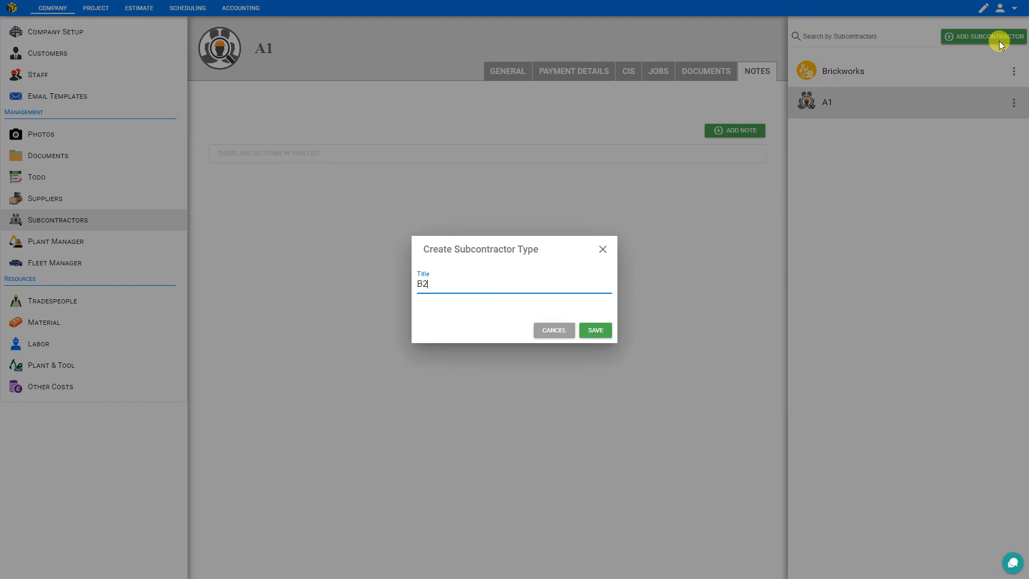
{"action": "type", "text": "B2"}
{"action": "key", "text": "Return"}
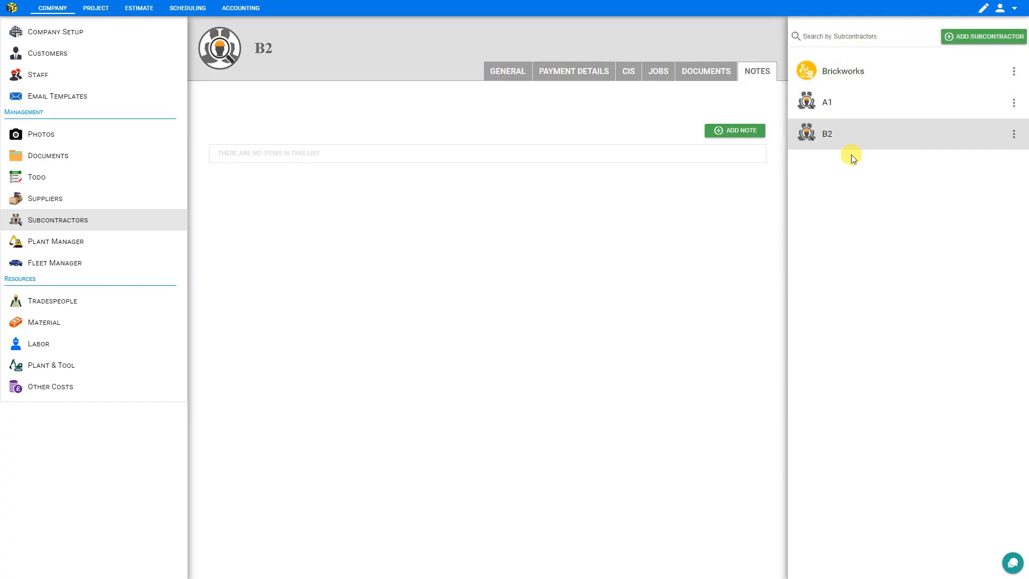
Search the subcontractors list for "Brick" and for "A", clearing the search text after each search
{"action": "left_click", "coordinate": [832, 36]}
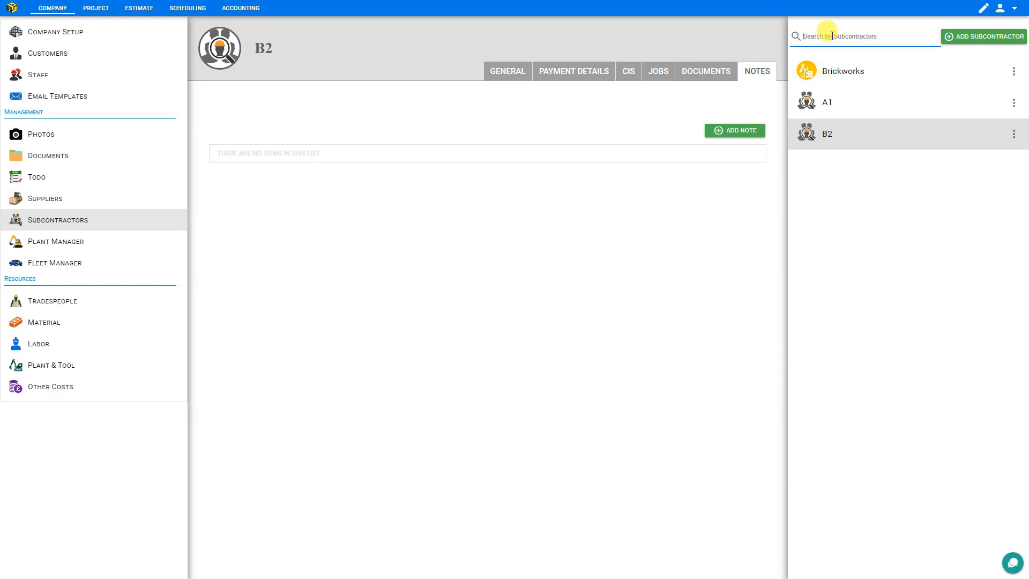
{"action": "type", "text": "B"}
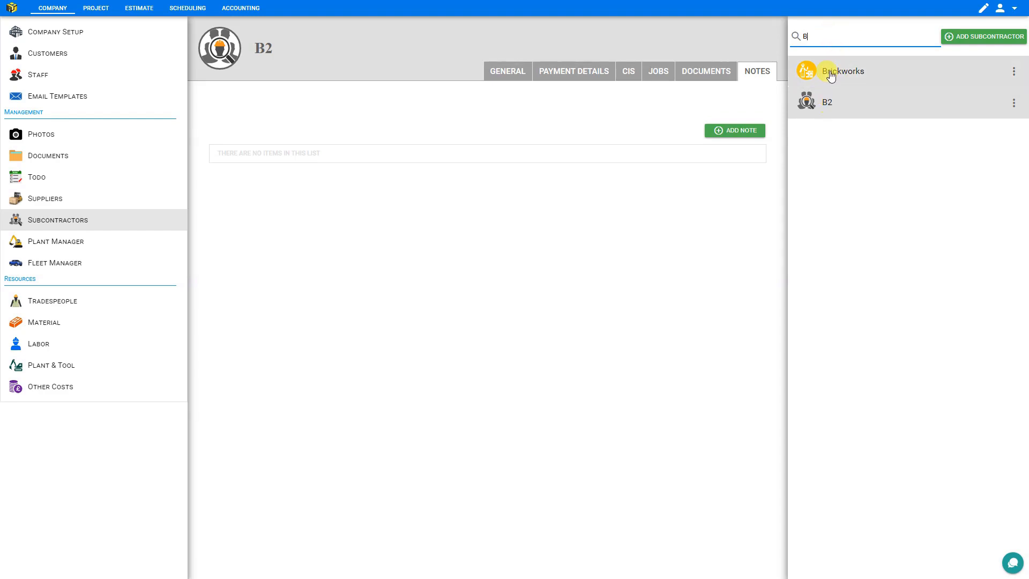
{"action": "type", "text": "rick"}
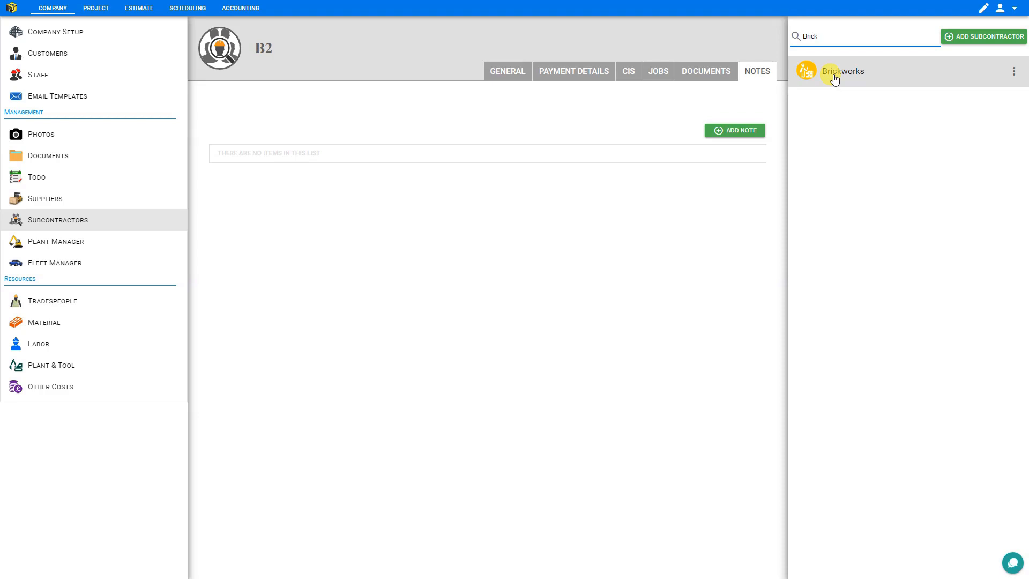
{"action": "key", "text": "BackSpace"}
{"action": "key", "text": "BackSpace"}
{"action": "key", "text": "BackSpace"}
{"action": "key", "text": "BackSpace"}
{"action": "key", "text": "BackSpace"}
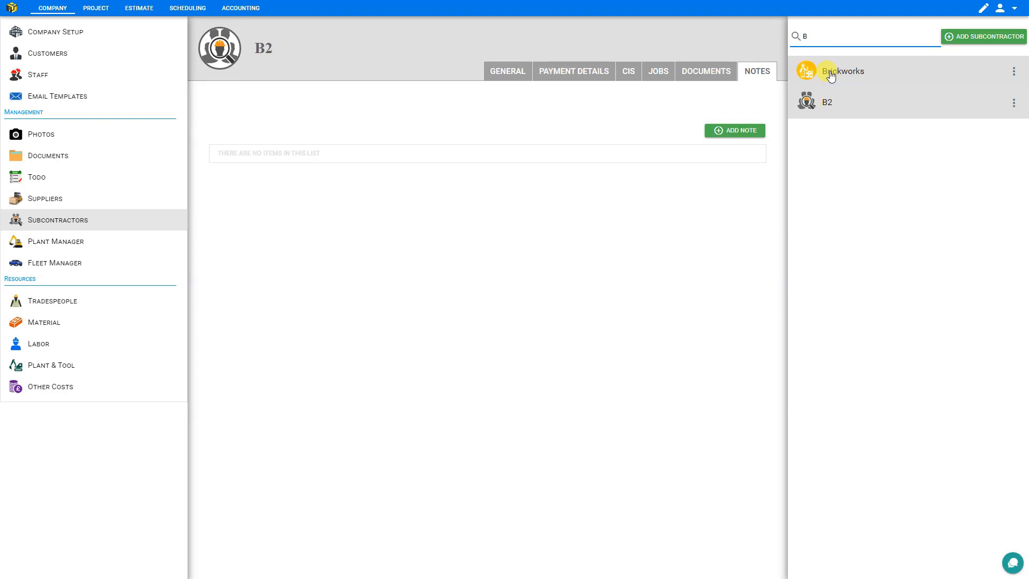
{"action": "type", "text": "A"}
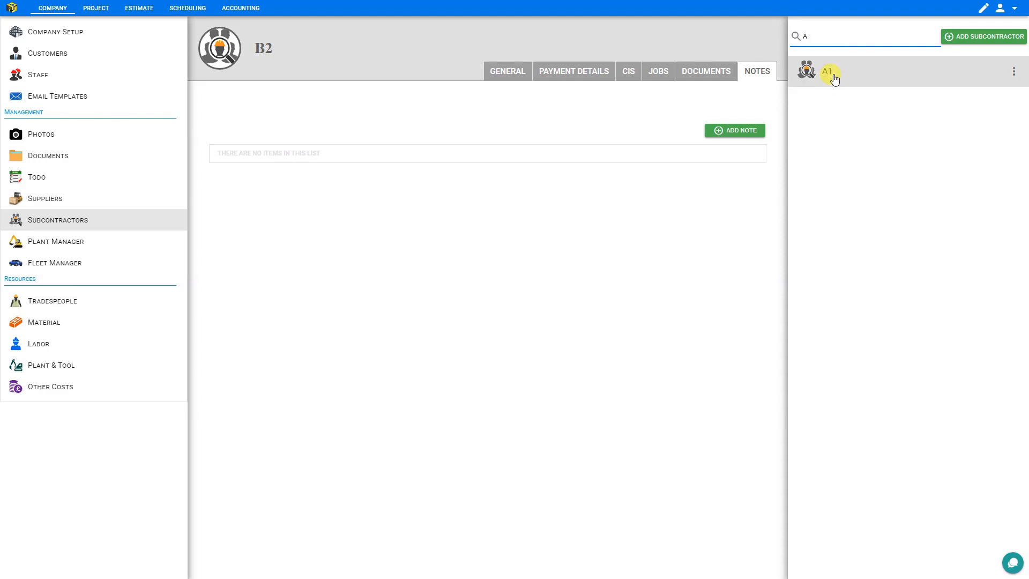
{"action": "key", "text": "BackSpace"}
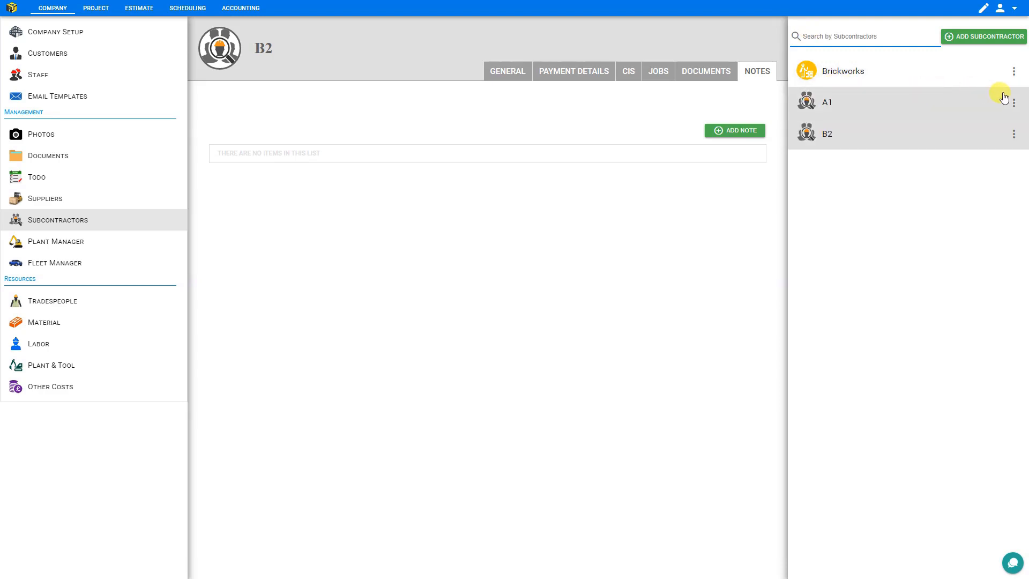
Delete the subcontractor B2 from the subcontractors list
{"action": "left_click", "coordinate": [1014, 134]}
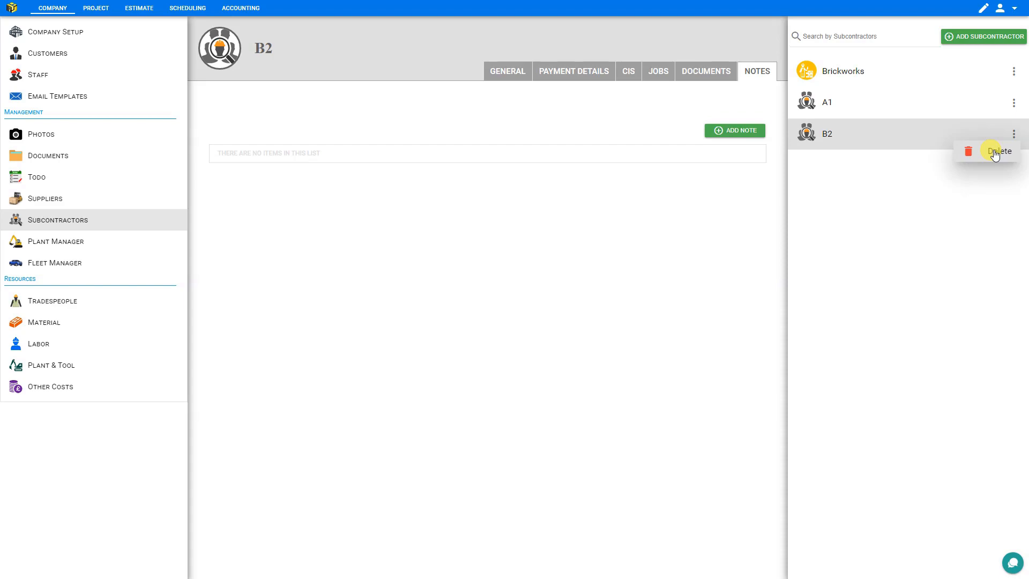
{"action": "left_click", "coordinate": [995, 151]}
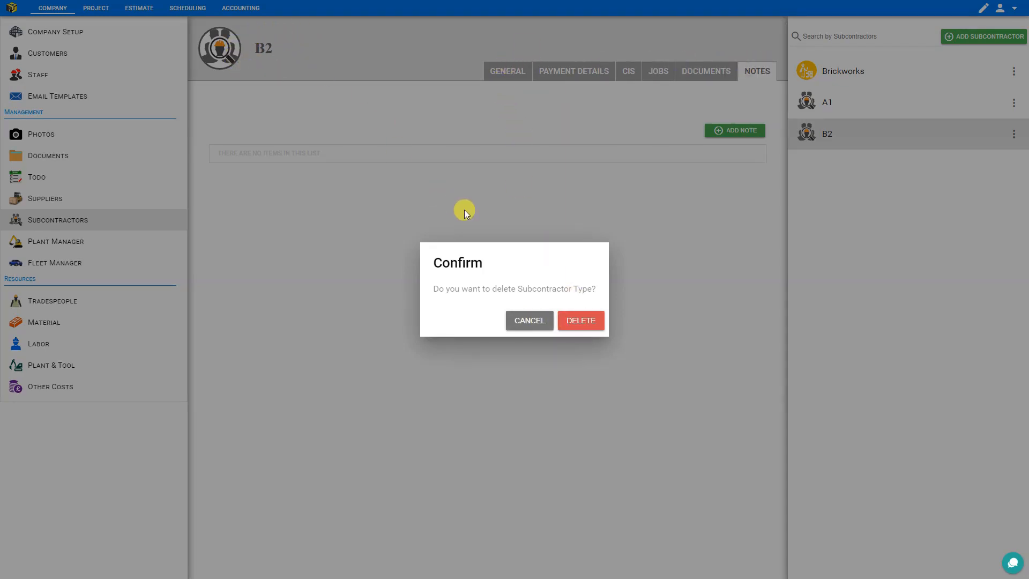
{"action": "left_click", "coordinate": [581, 322]}
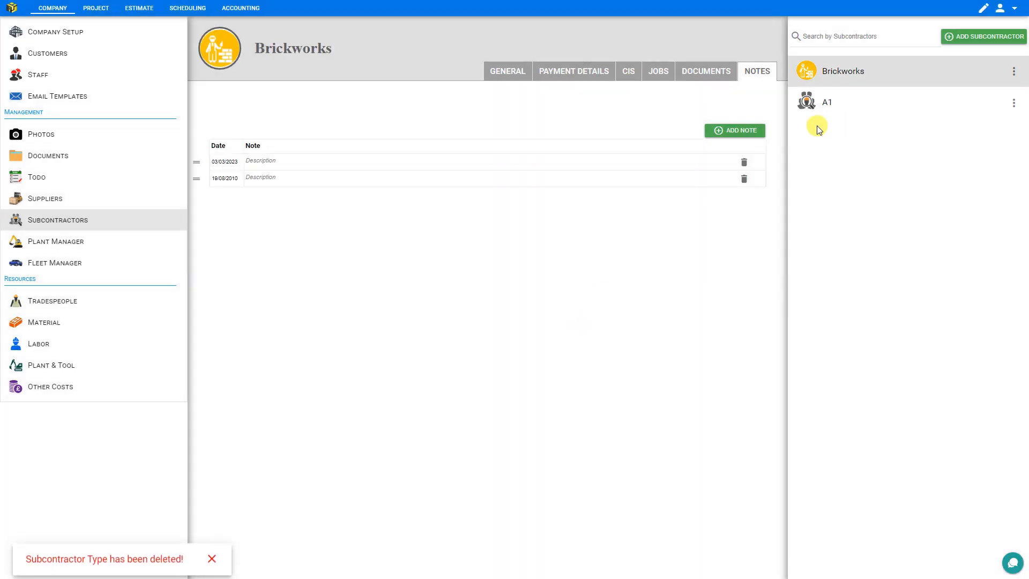